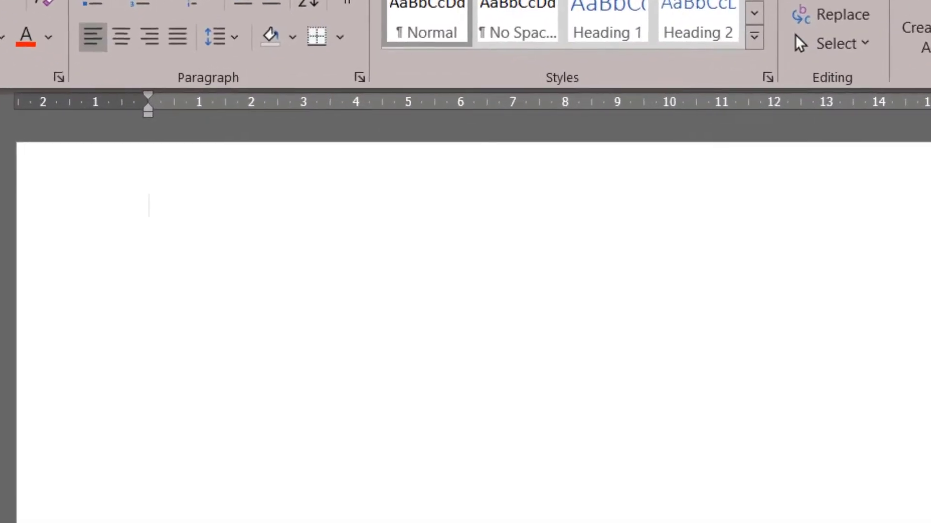
- Fill the blank document with sample text using =rand(2,5) and add the heading BIBLIOGRAPHY below it
{"action": "type", "text": "=r"}
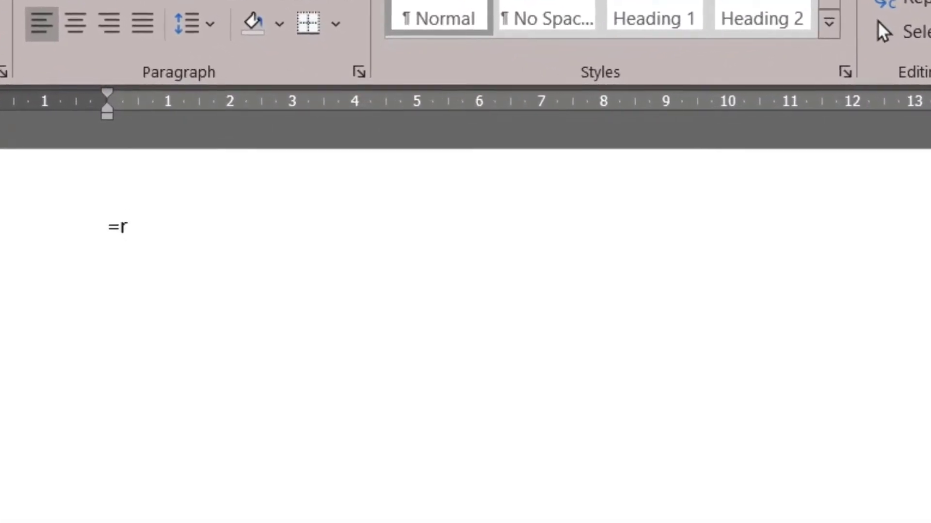
{"action": "type", "text": "and("}
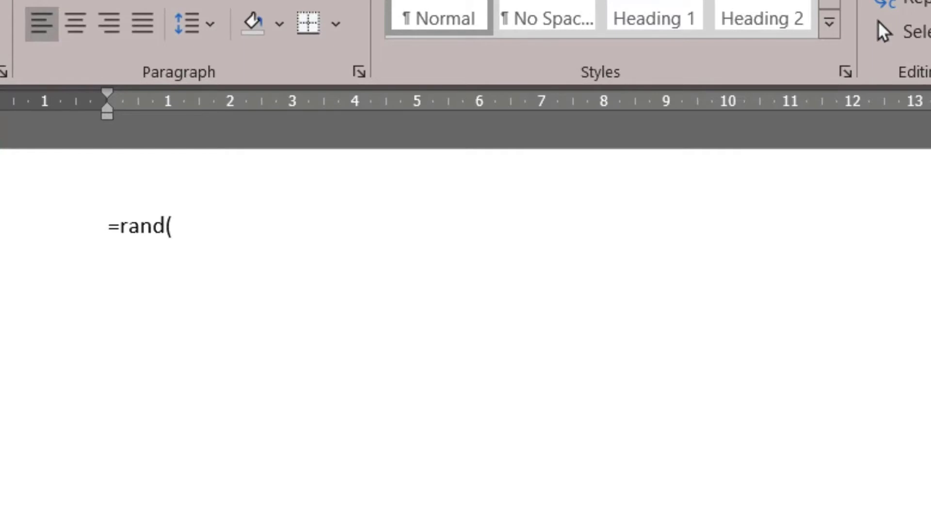
{"action": "type", "text": "2,5)"}
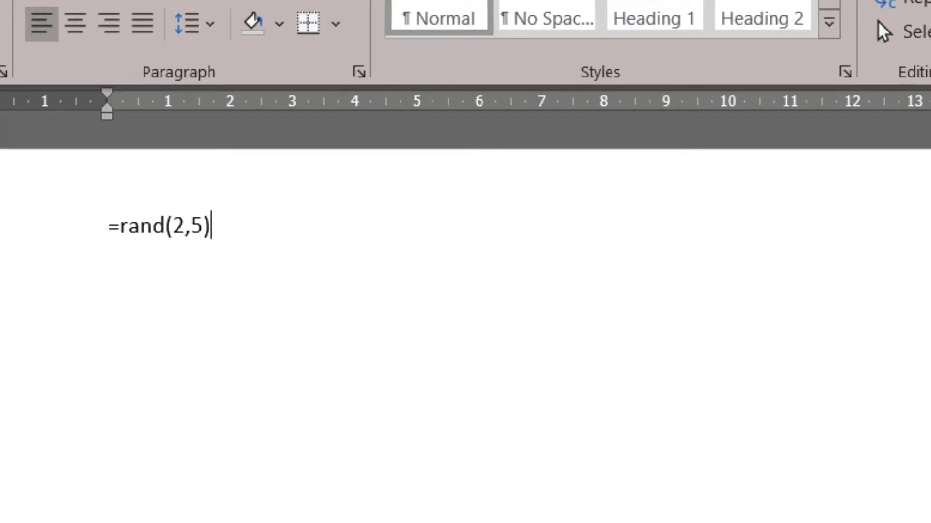
{"action": "key", "text": "Return"}
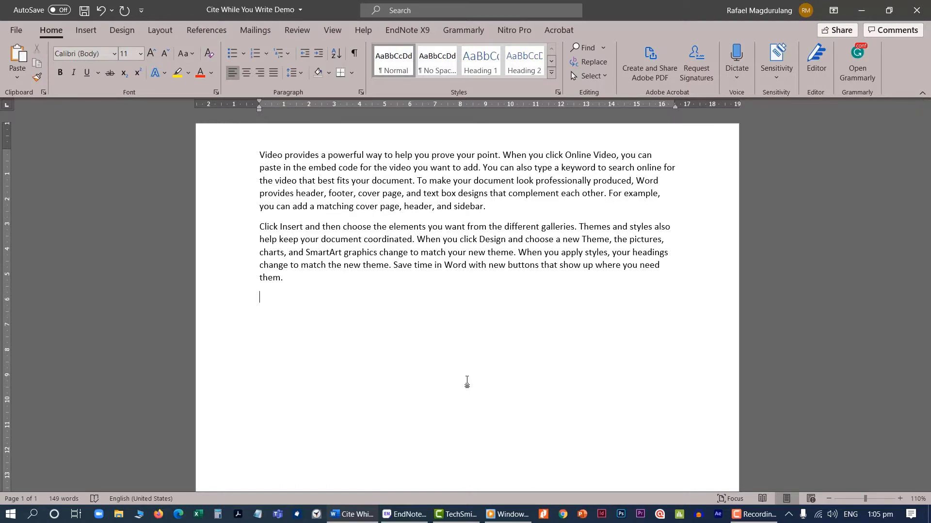
{"action": "type", "text": "BIBLIOGRAPHY"}
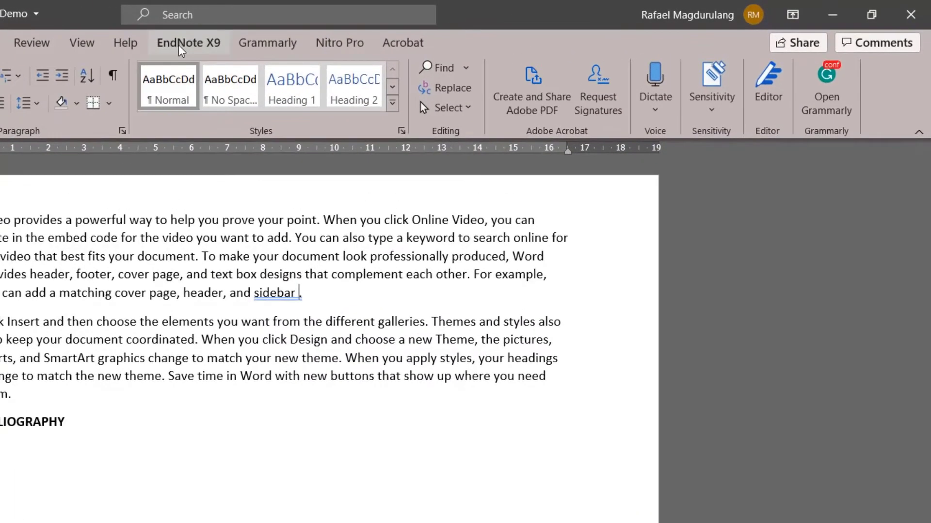
- Insert the 2015 EndNote reference "Factors affecting the professional development of elementary English teachers" as a citation after "sidebar" in the first paragraph
{"action": "left_click", "coordinate": [179, 45]}
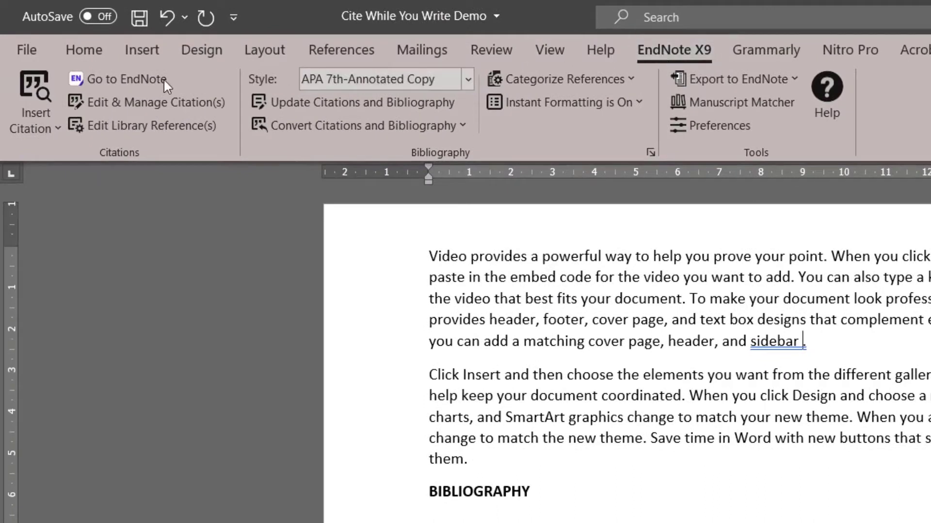
{"action": "left_click", "coordinate": [150, 82]}
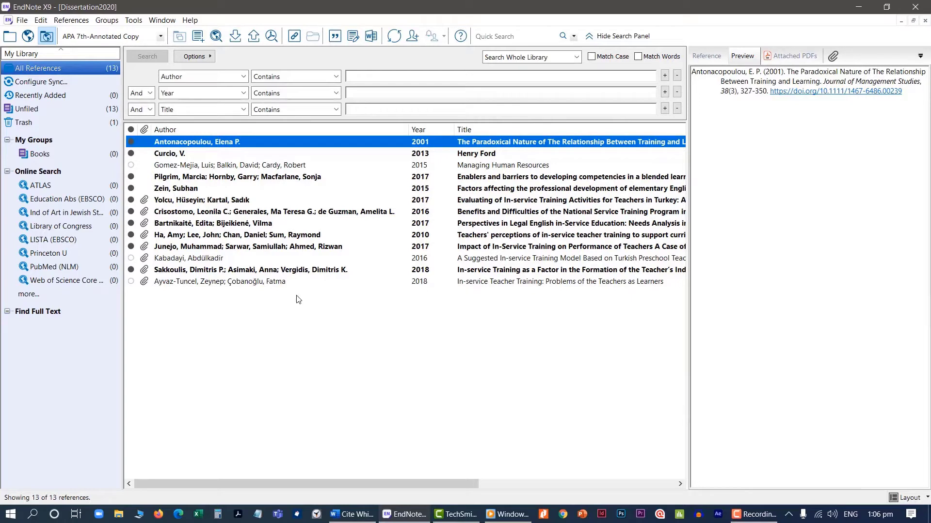
{"action": "left_click", "coordinate": [192, 190]}
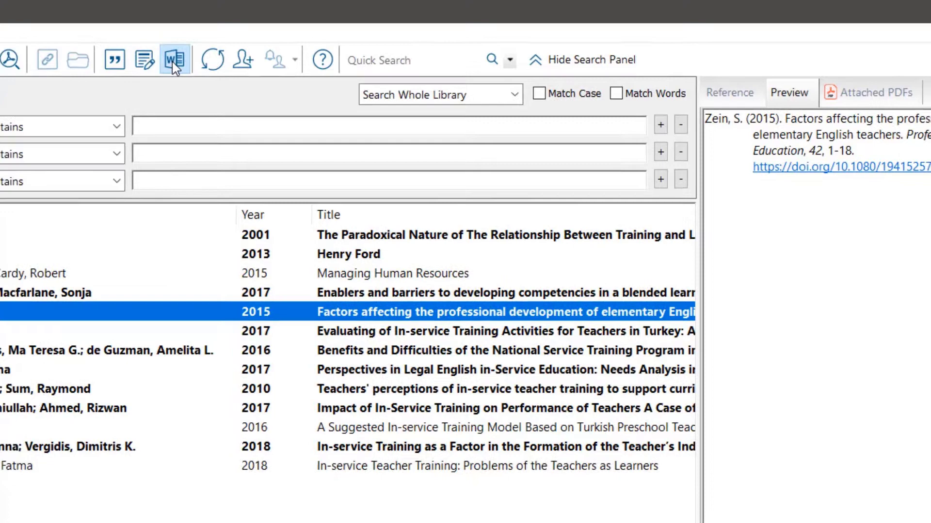
{"action": "left_click", "coordinate": [162, 62]}
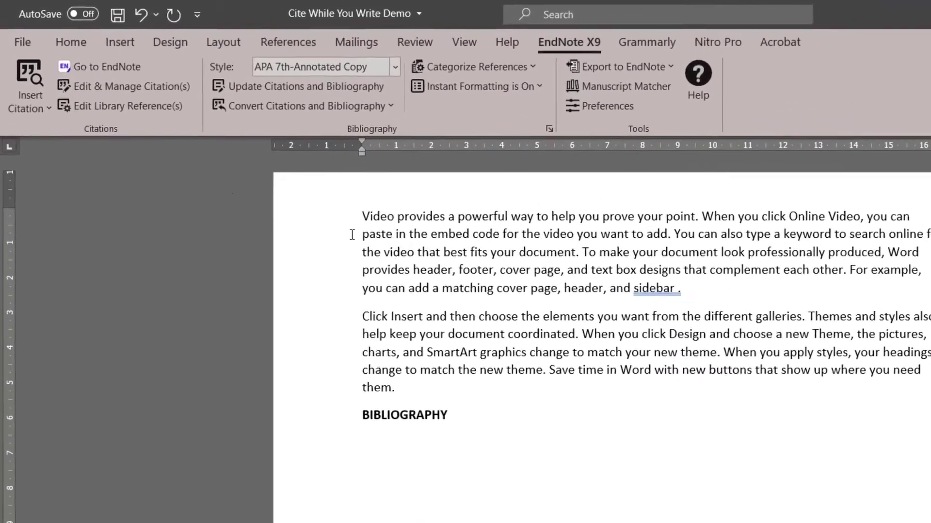
{"action": "left_click", "coordinate": [51, 124]}
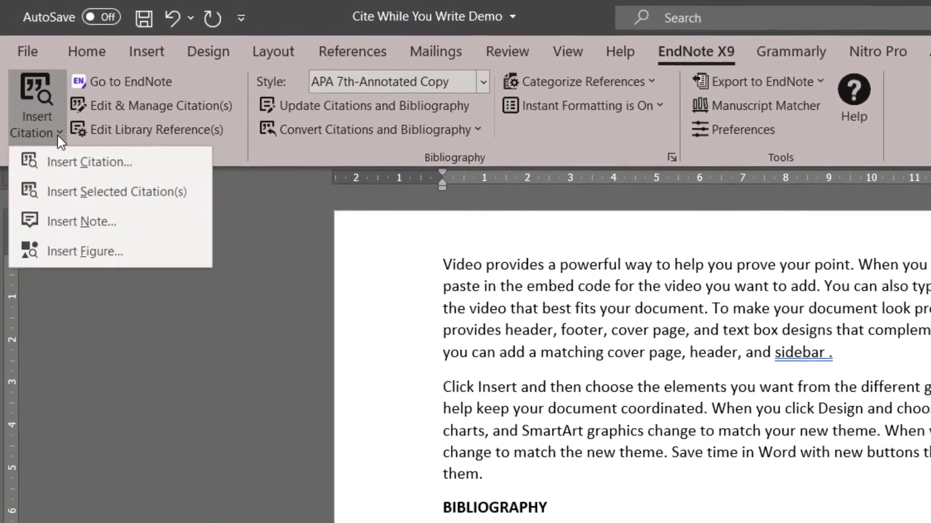
{"action": "left_click", "coordinate": [82, 191]}
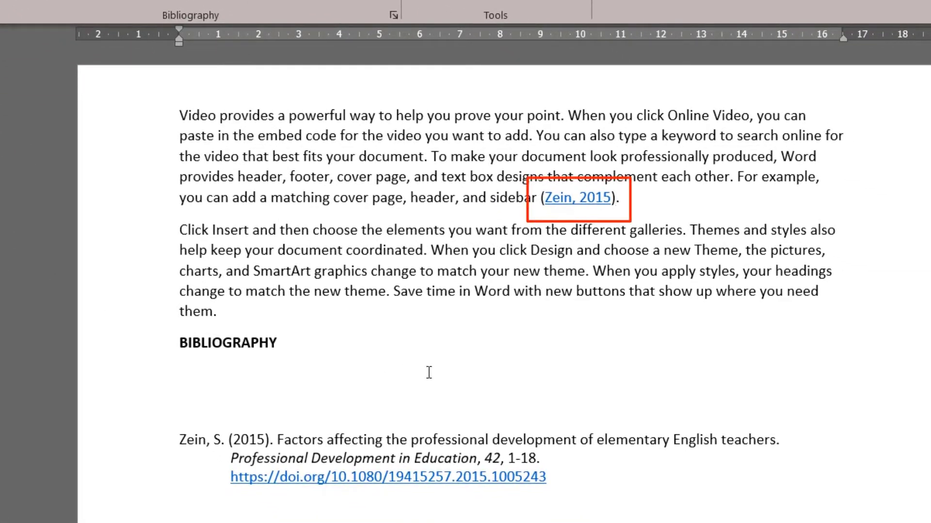
- Delete the blank lines between the BIBLIOGRAPHY heading and the reference entry
{"action": "left_click", "coordinate": [237, 376]}
{"action": "key", "text": "Delete"}
{"action": "key", "text": "Delete"}
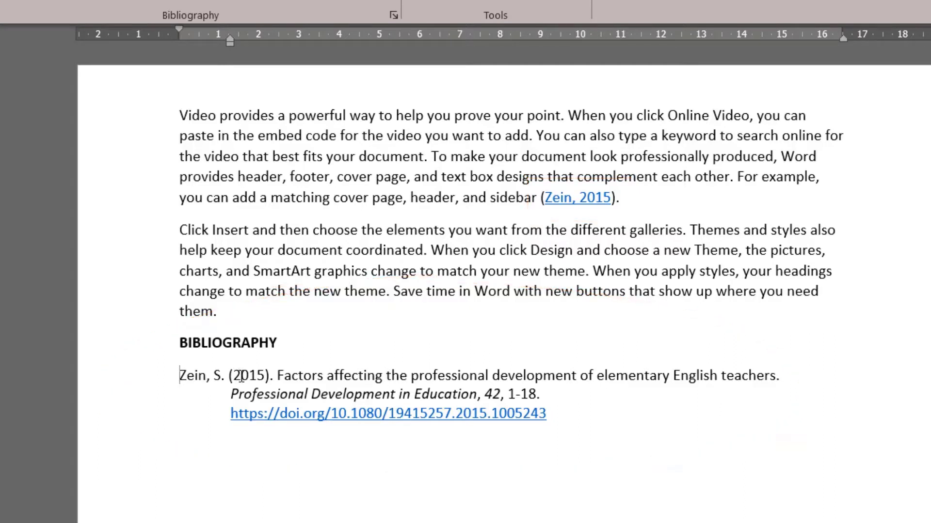
- Add the 2016 EndNote reference "A Suggested In-service Training Model" to the existing citation at the end of the first paragraph
{"action": "left_click", "coordinate": [580, 201]}
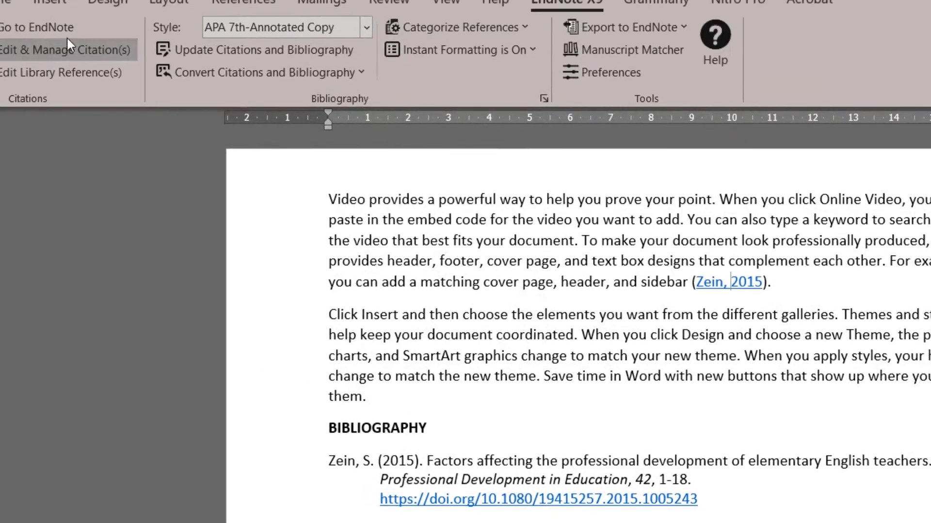
{"action": "left_click", "coordinate": [70, 29]}
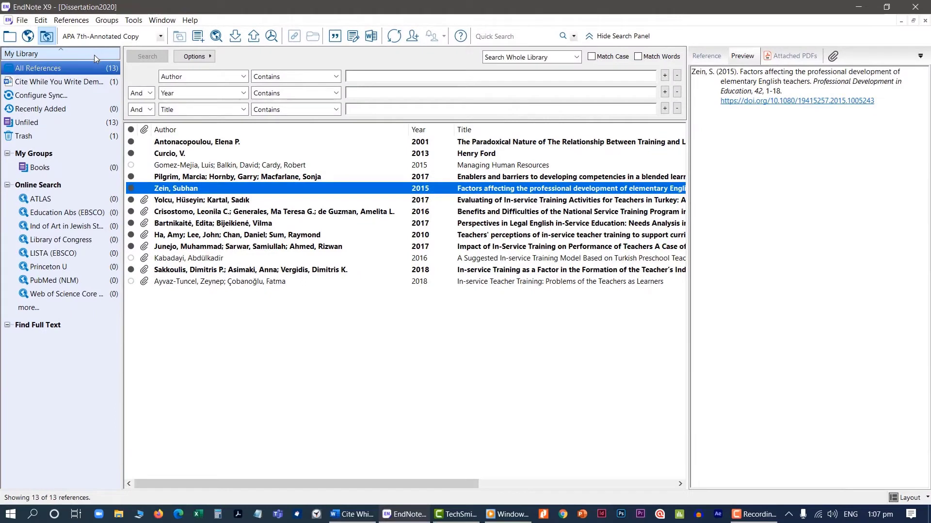
{"action": "left_click", "coordinate": [174, 262]}
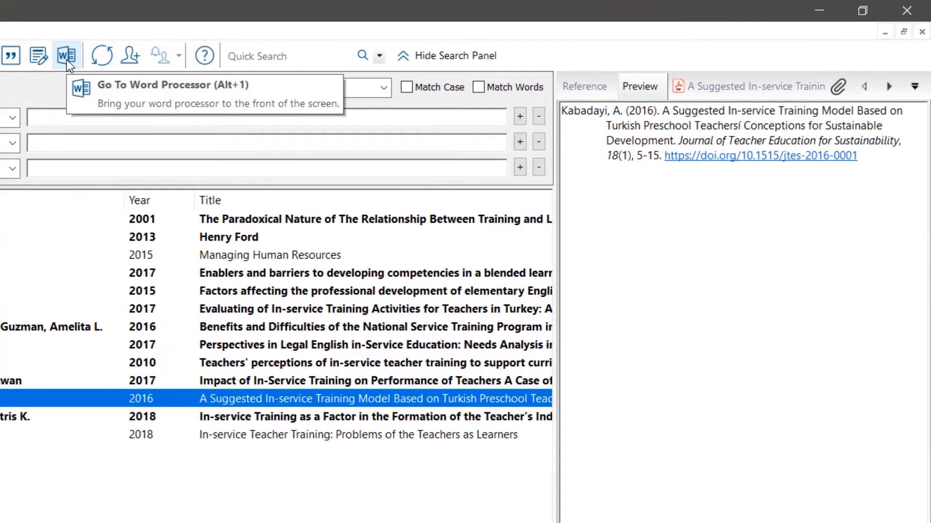
{"action": "left_click", "coordinate": [66, 58]}
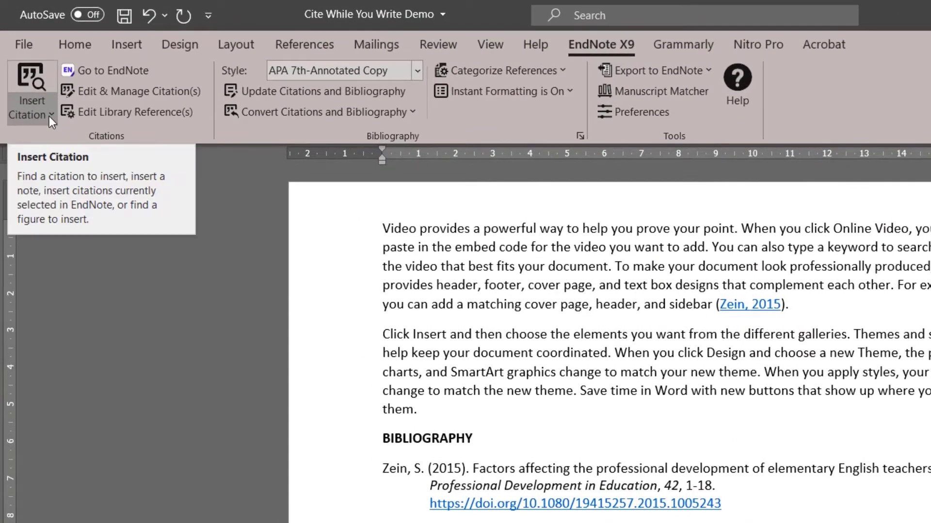
{"action": "left_click", "coordinate": [48, 115]}
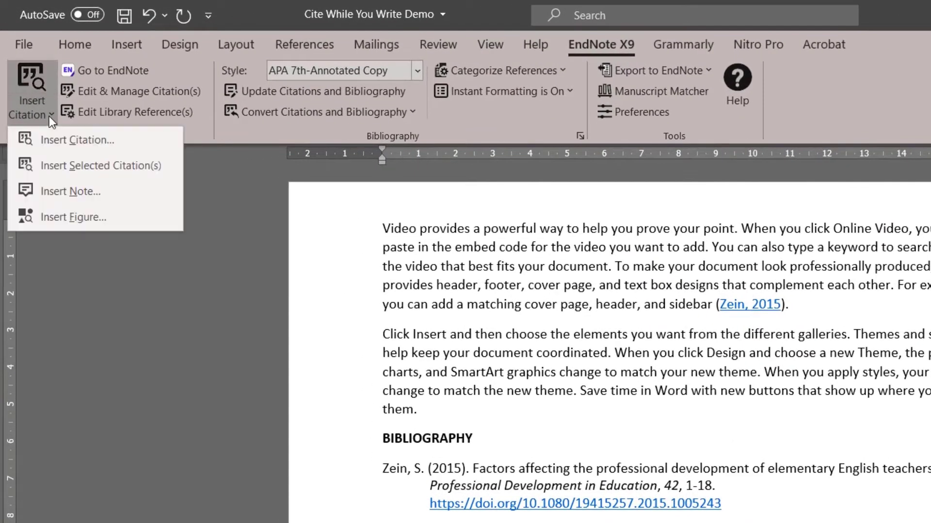
{"action": "left_click", "coordinate": [56, 166]}
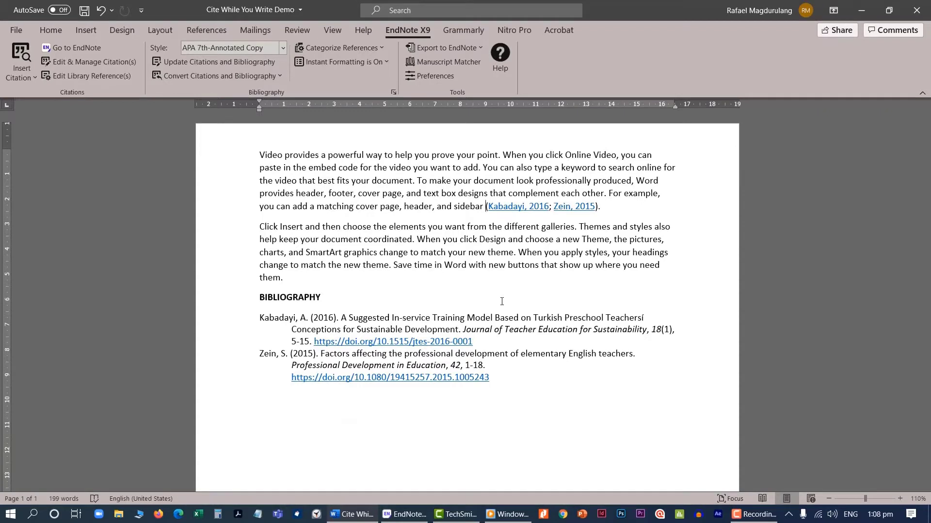
- Insert the EndNote references "Henry Ford" (2013), "Teachers' perceptions" (2010) and "In-service Teacher Training" (2018) together as a citation after "them" in the second paragraph
{"action": "left_click", "coordinate": [280, 278]}
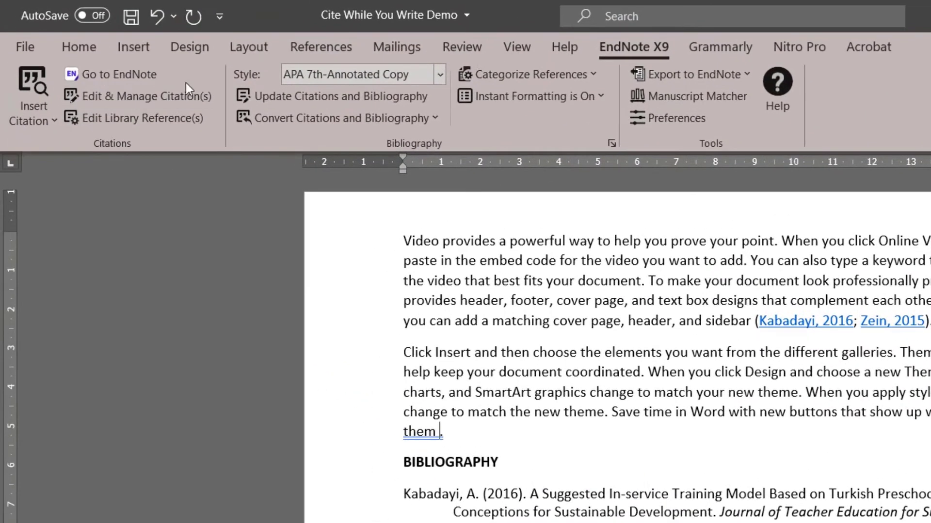
{"action": "left_click", "coordinate": [145, 74]}
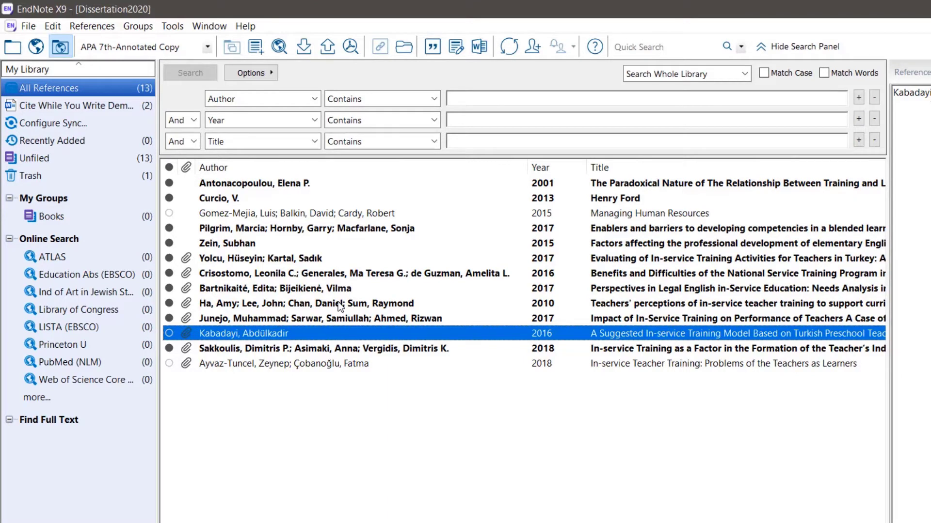
{"action": "left_click", "coordinate": [338, 304]}
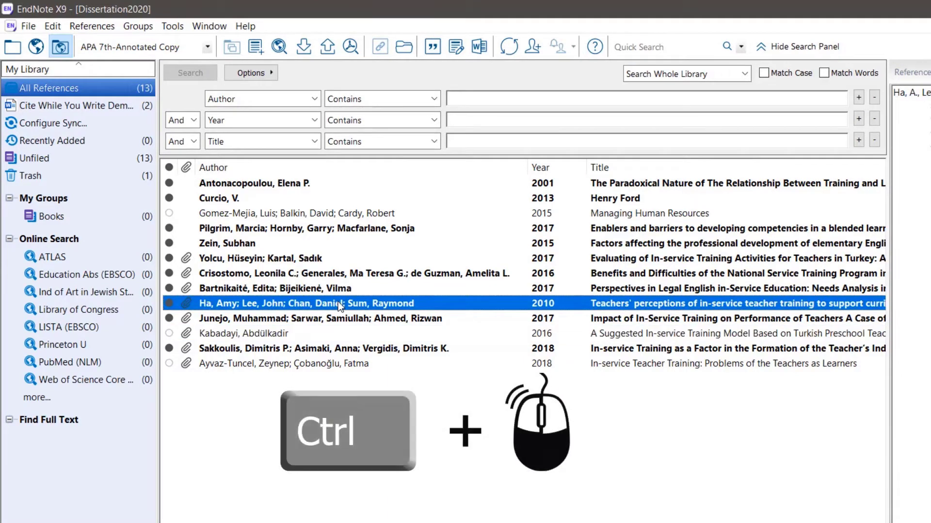
{"action": "left_click", "coordinate": [336, 365], "text": "ctrl"}
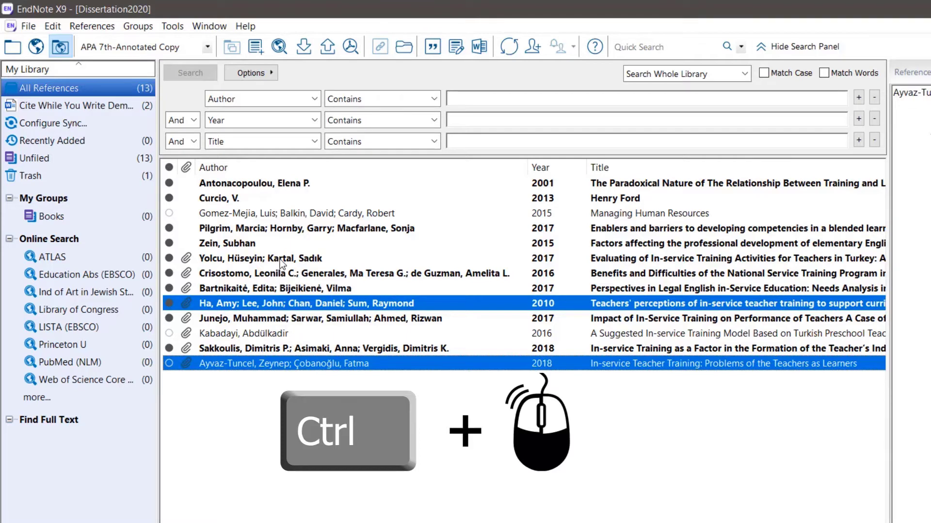
{"action": "left_click", "coordinate": [235, 200], "text": "ctrl"}
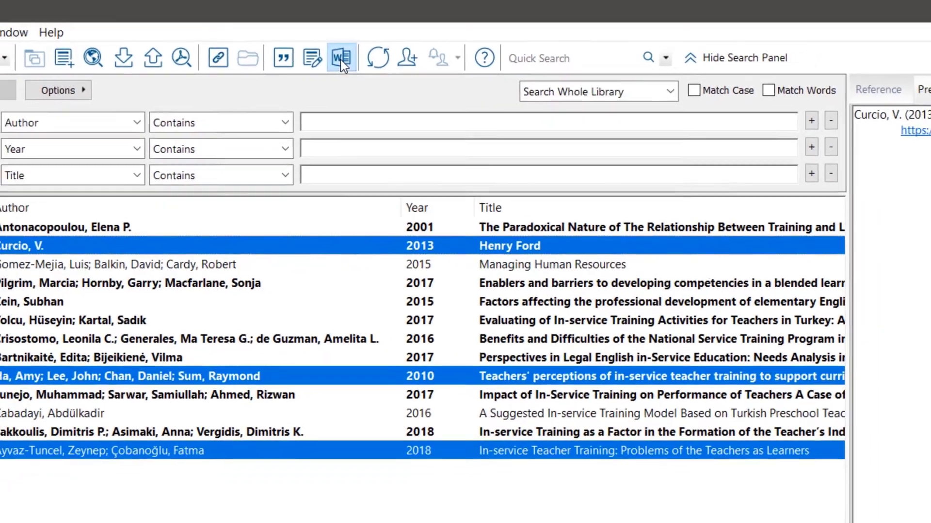
{"action": "left_click", "coordinate": [336, 61]}
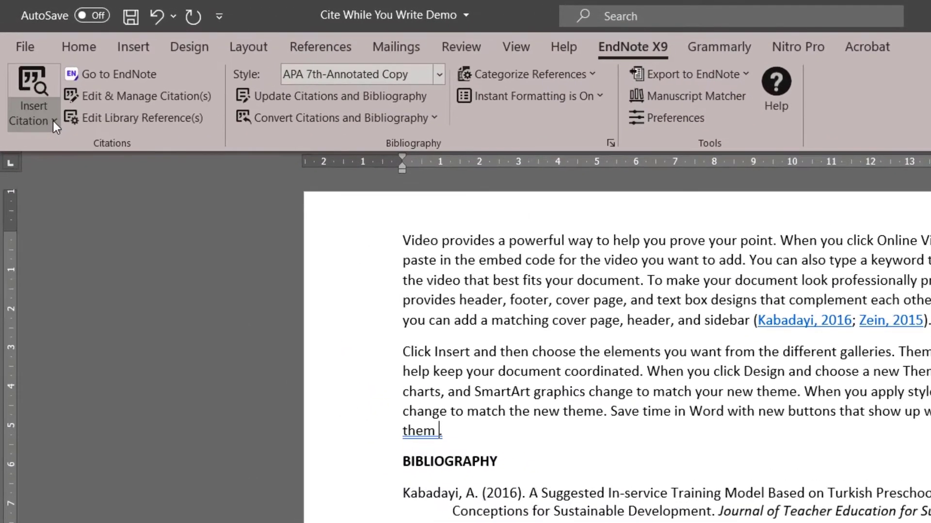
{"action": "left_click", "coordinate": [35, 78]}
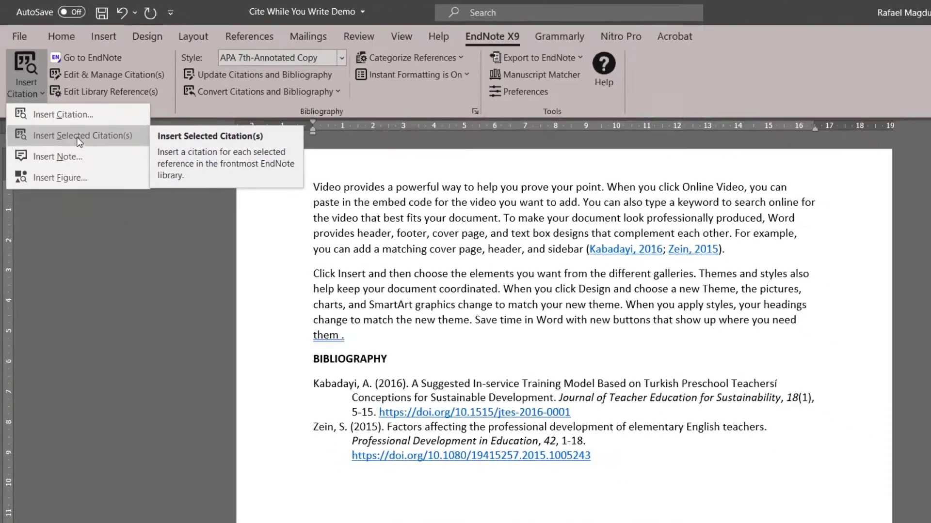
{"action": "left_click", "coordinate": [99, 176]}
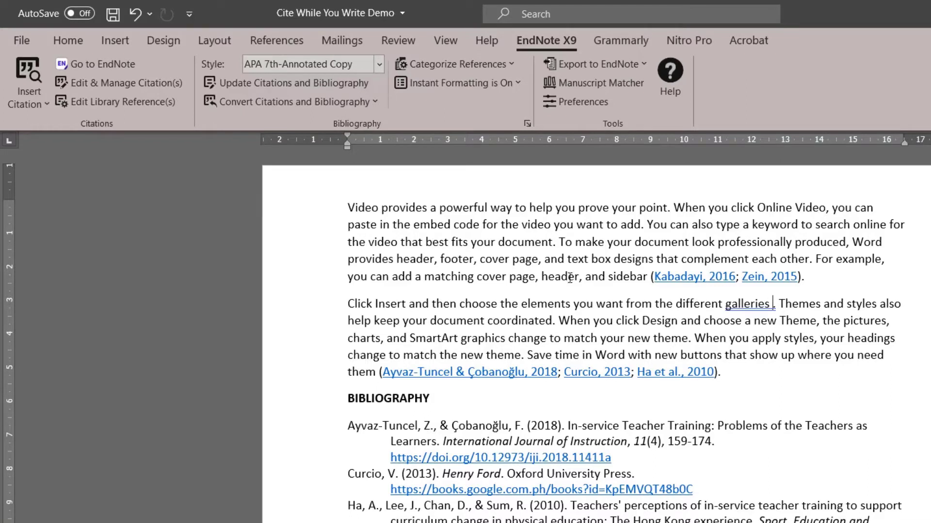
- Cite the 2015 "Factors affecting the professional development" reference after "galleries" in the second paragraph, inserting it directly from EndNote
{"action": "left_click", "coordinate": [109, 62]}
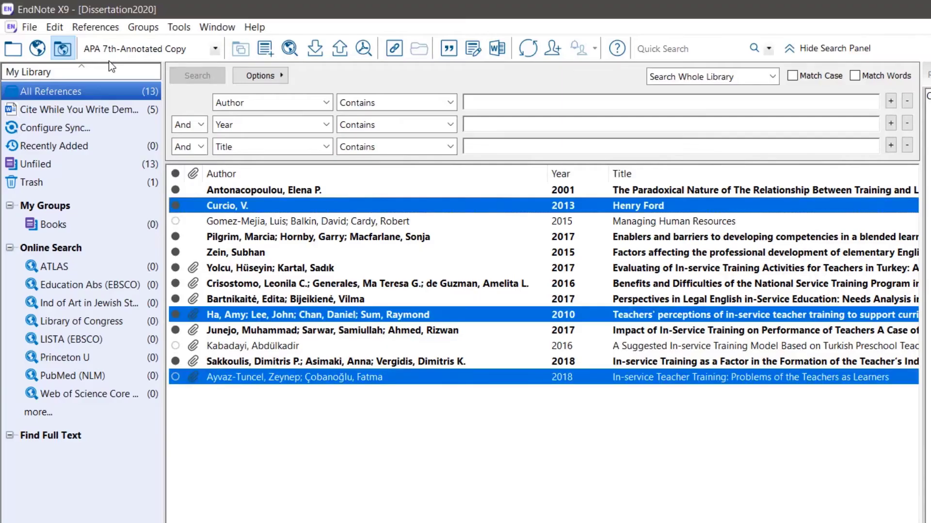
{"action": "left_click", "coordinate": [223, 253]}
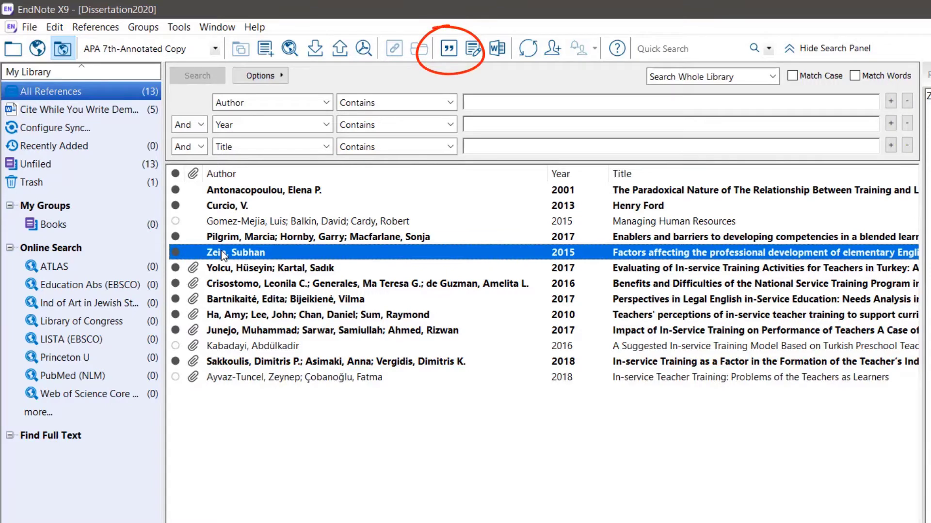
{"action": "left_click", "coordinate": [446, 49]}
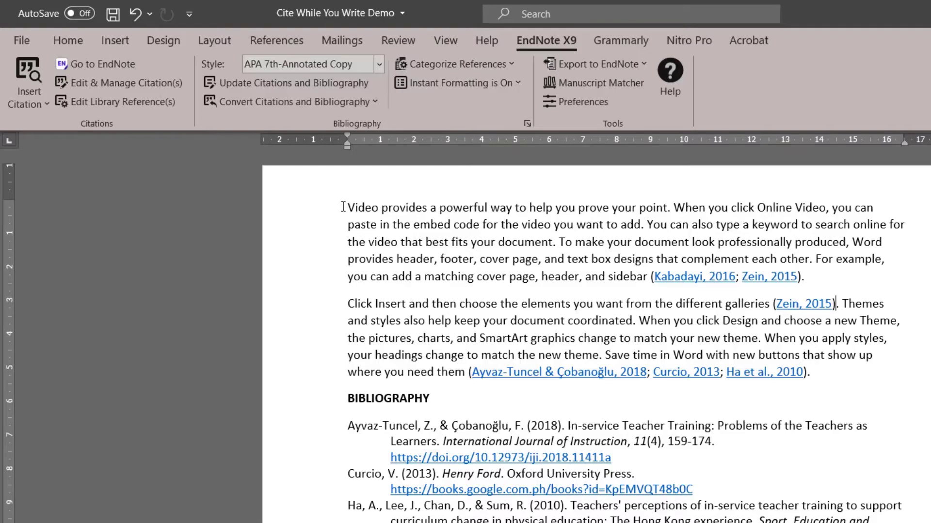
- Begin the first paragraph with "According to", change "Video" to lowercase and place the cursor before it
{"action": "left_click", "coordinate": [345, 207]}
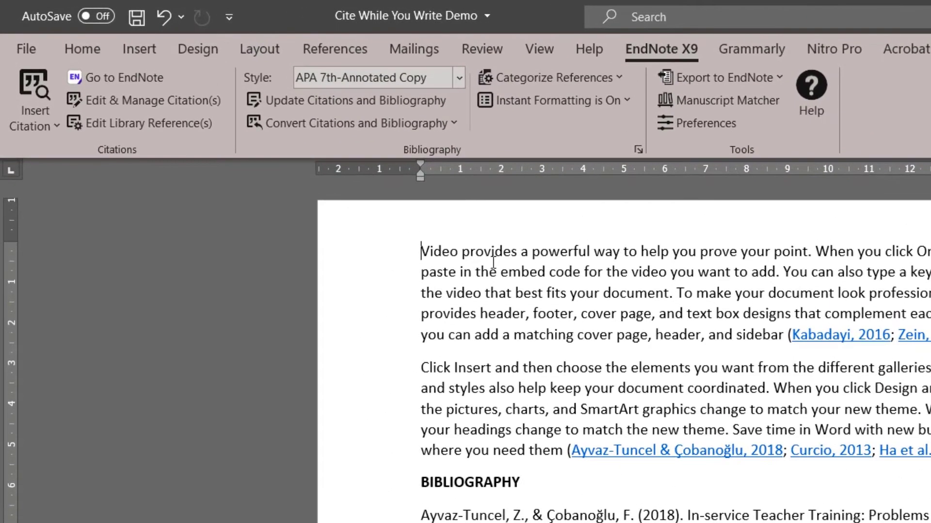
{"action": "type", "text": "A"}
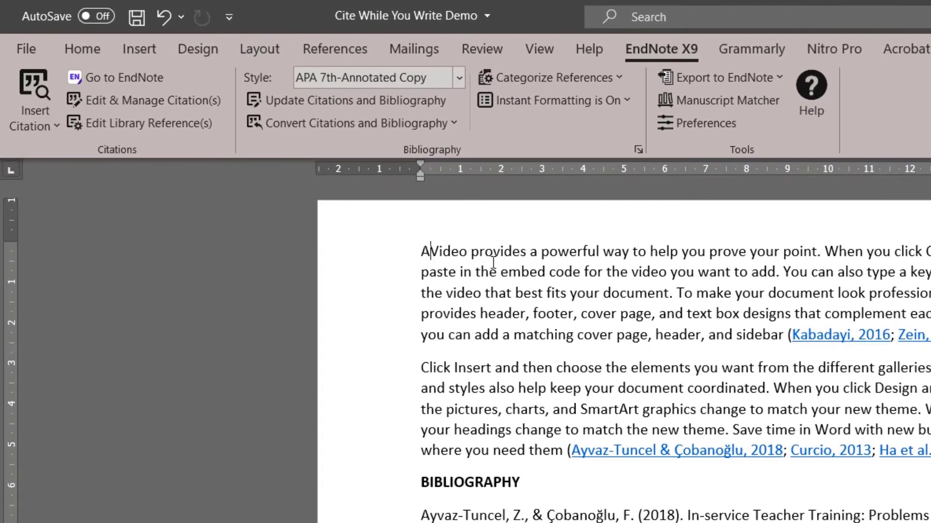
{"action": "type", "text": "ccording to"}
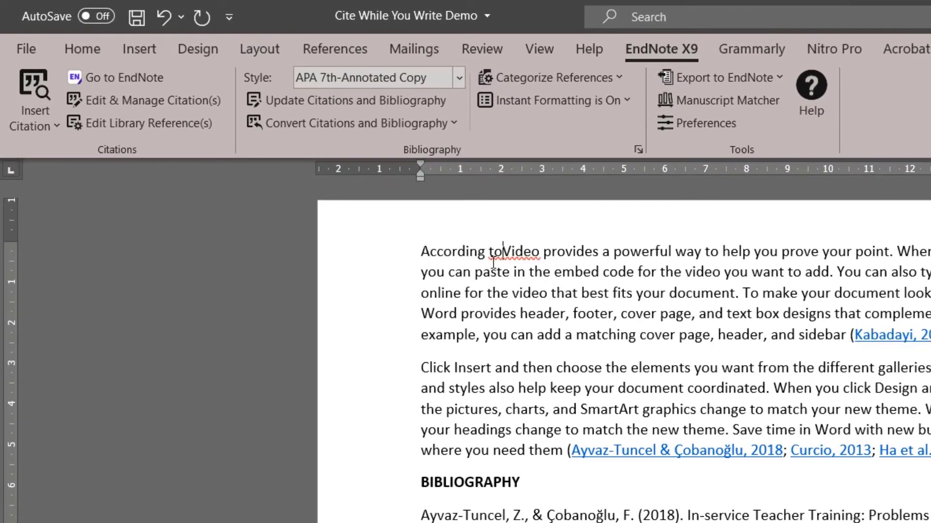
{"action": "type", "text": " v"}
{"action": "key", "text": "Delete"}
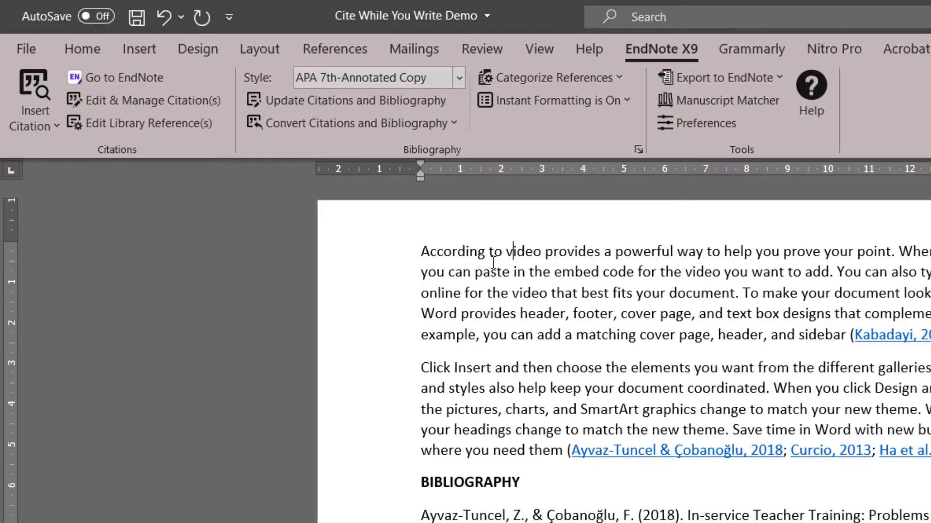
{"action": "key", "text": "Left"}
{"action": "key", "text": "Left"}
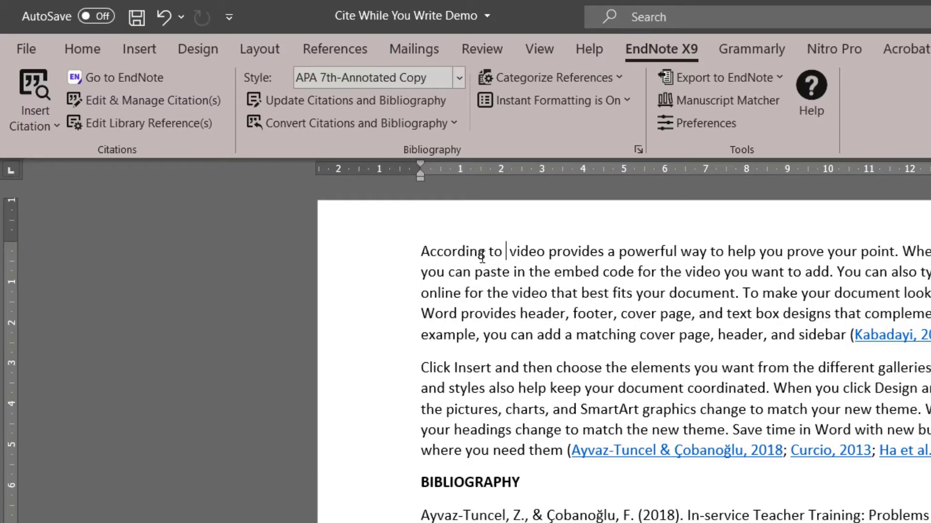
- Insert the 2013 EndNote reference "Henry Ford" as a citation after "According to" and display it as Author (Year)
{"action": "left_click", "coordinate": [135, 76]}
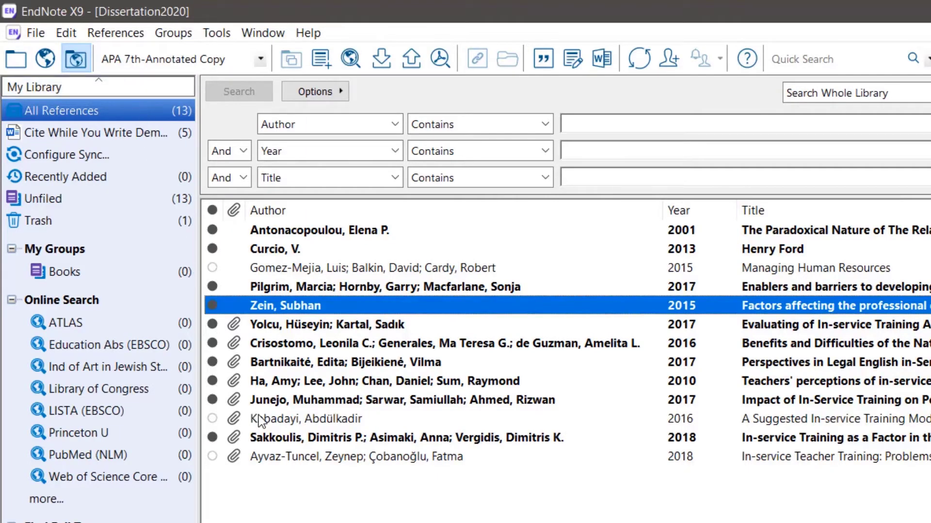
{"action": "left_click", "coordinate": [286, 251]}
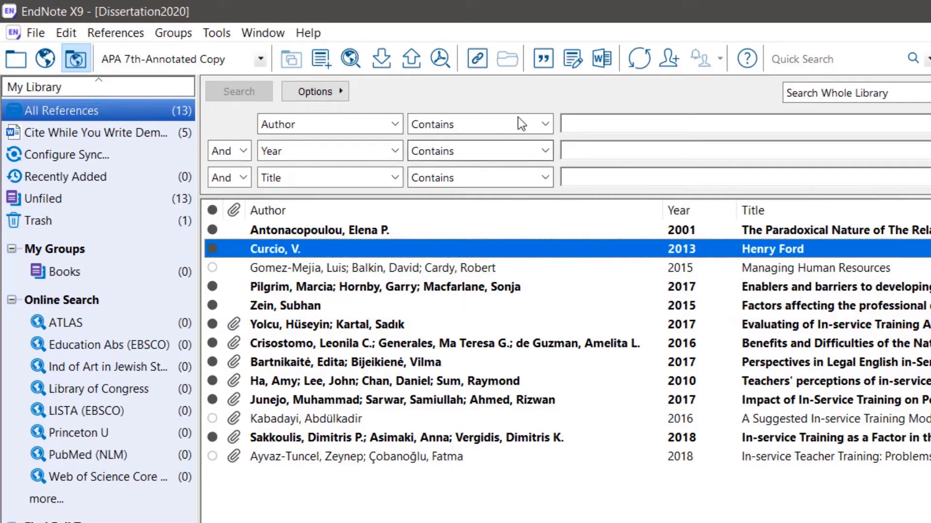
{"action": "left_click", "coordinate": [541, 59]}
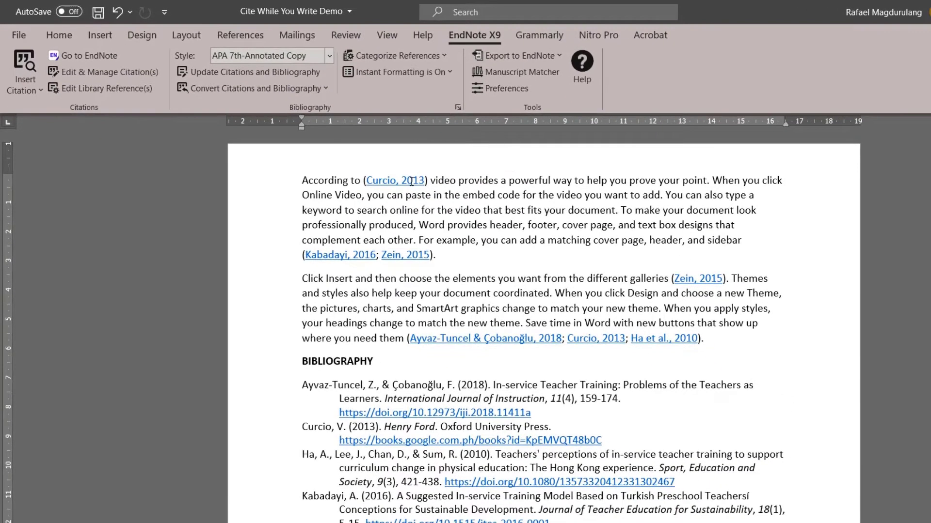
{"action": "right_click", "coordinate": [543, 238]}
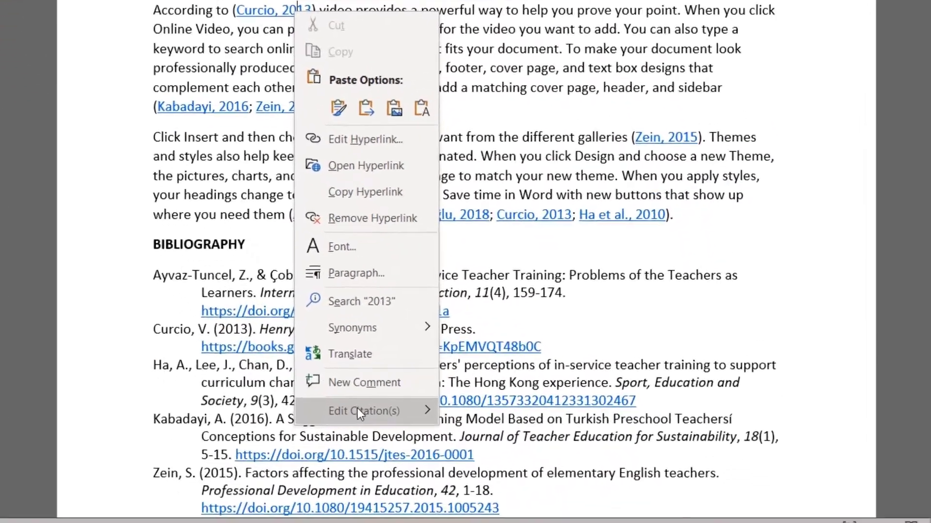
{"action": "mouse_move", "coordinate": [357, 409]}
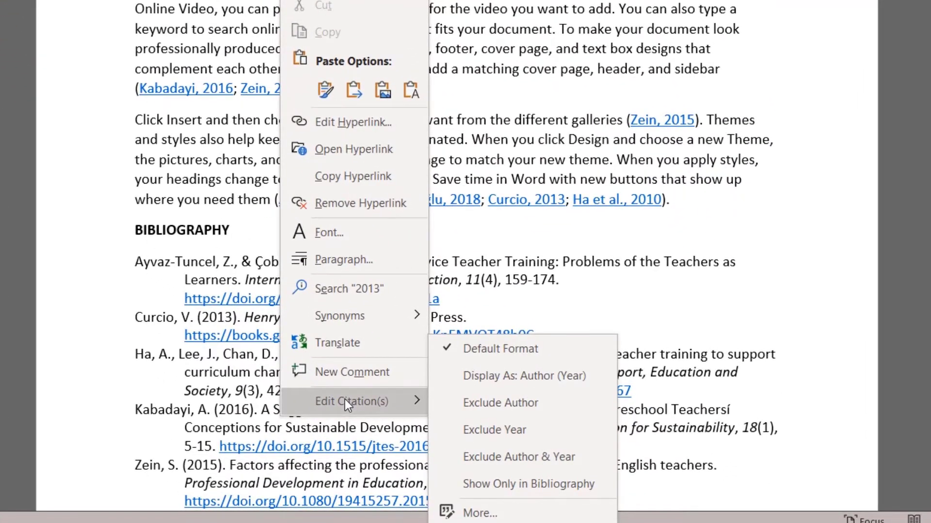
{"action": "left_click", "coordinate": [540, 380]}
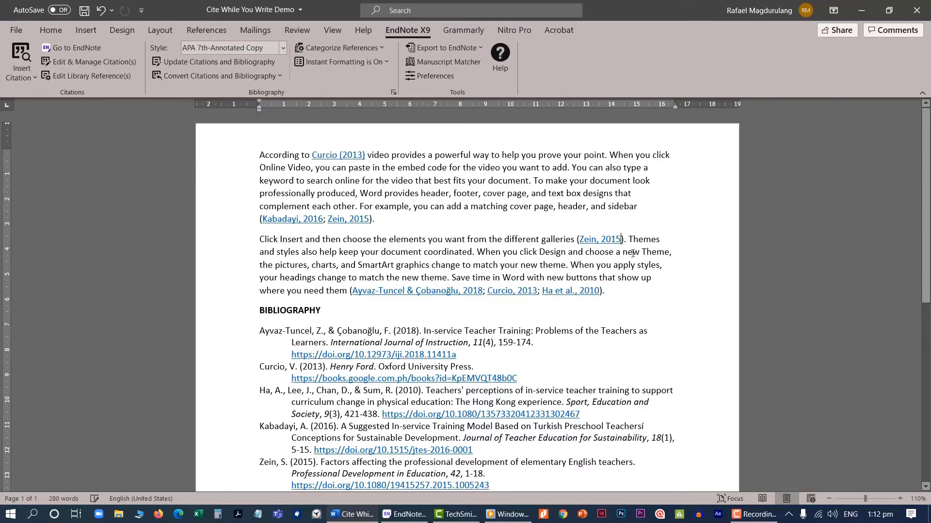
- Add pages 55-58 to the 2015 citation after "galleries" in the second paragraph
{"action": "type", "text": "pp"}
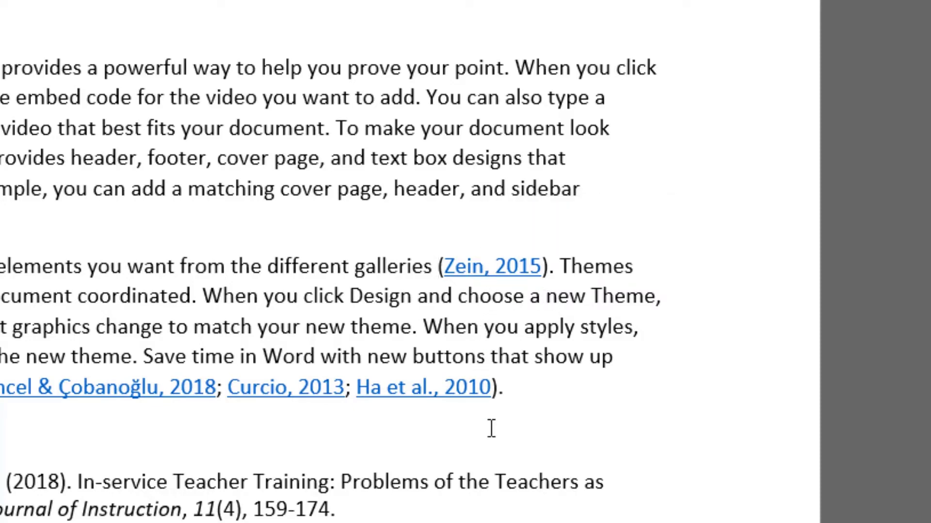
{"action": "left_click", "coordinate": [495, 267]}
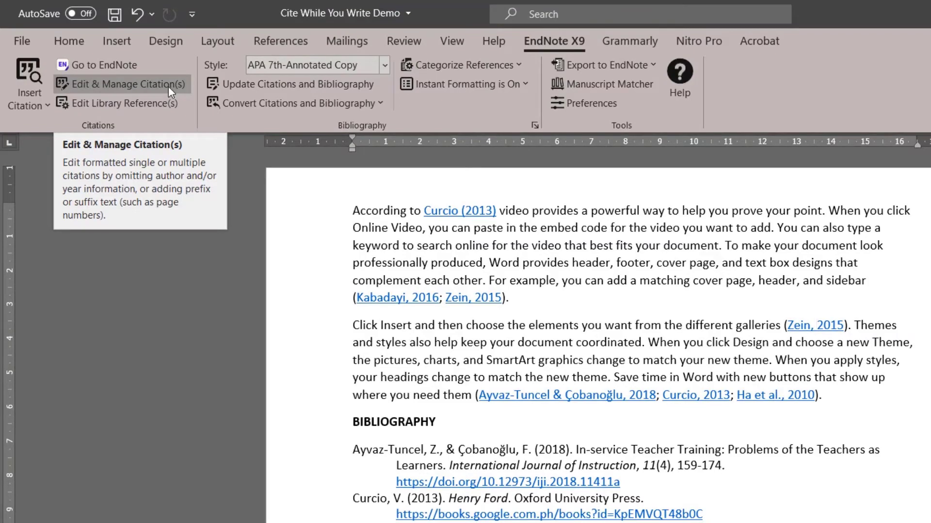
{"action": "left_click", "coordinate": [168, 86]}
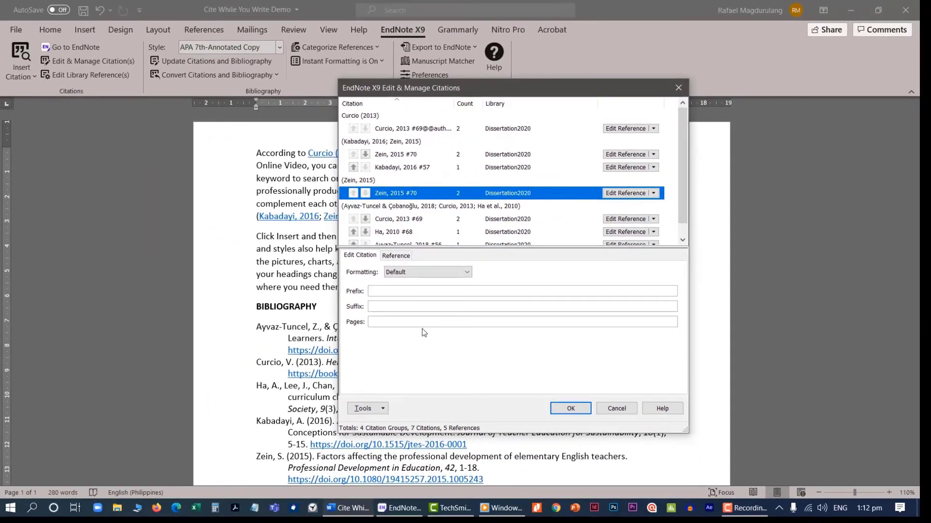
{"action": "left_click", "coordinate": [412, 324]}
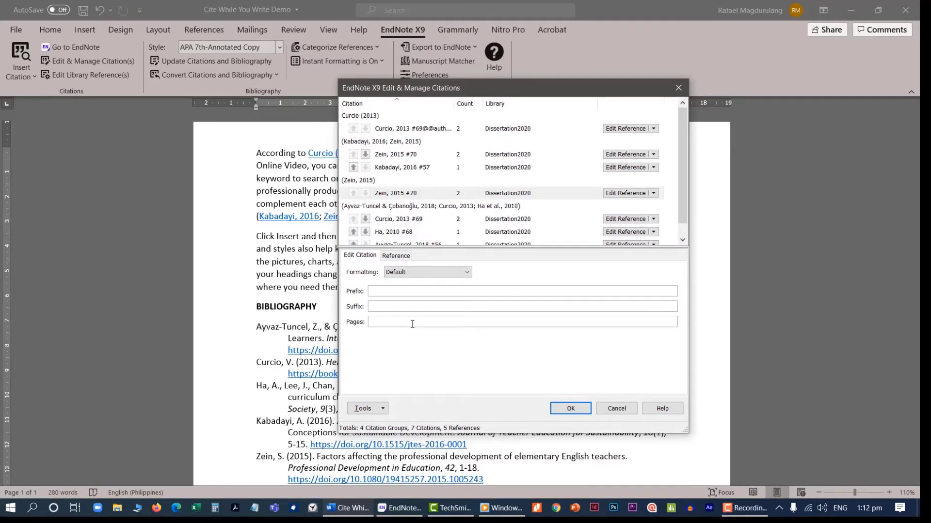
{"action": "type", "text": "55-58"}
{"action": "left_click", "coordinate": [571, 410]}
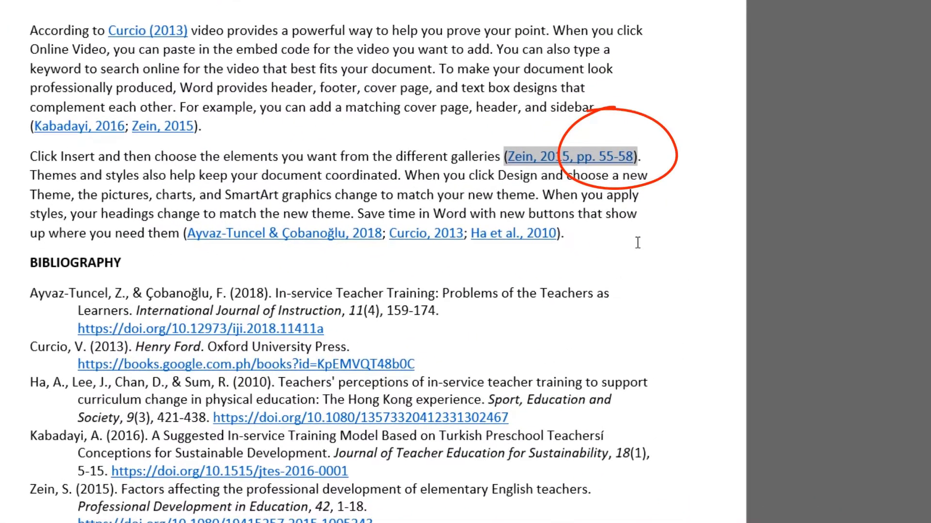
{"action": "left_click", "coordinate": [677, 156]}
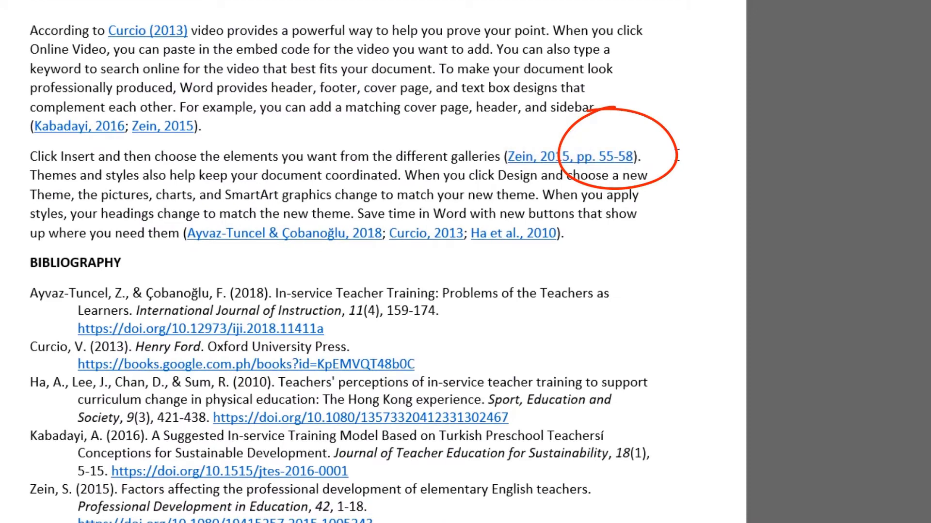
- Select all the bibliography entries and set their line spacing to 2.0 with Word's paragraph formatting
{"action": "scroll", "coordinate": [148, 380], "scroll_direction": "down", "scroll_amount": 4}
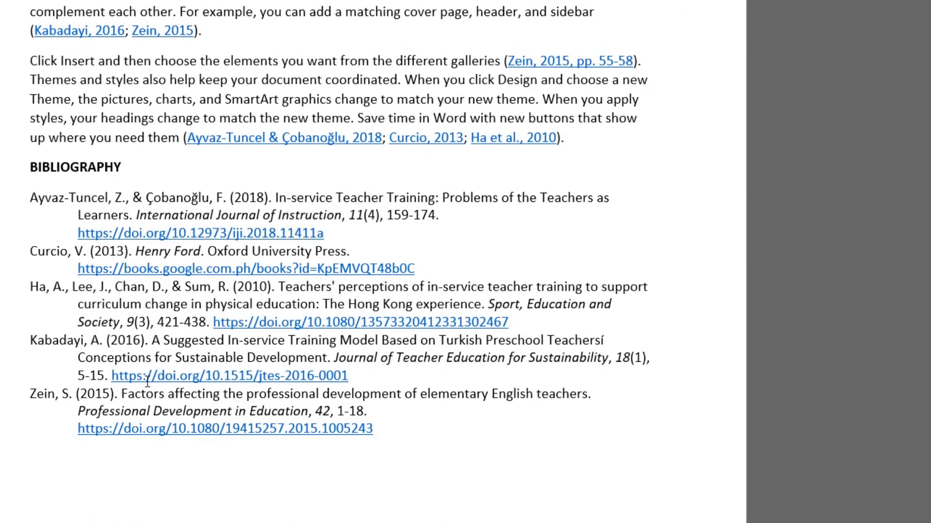
{"action": "scroll", "coordinate": [148, 381], "scroll_direction": "down", "scroll_amount": 1}
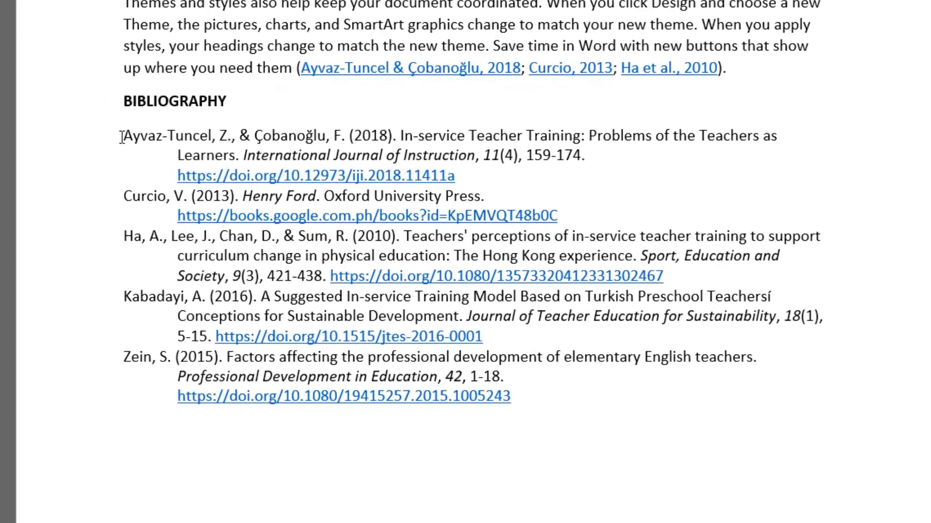
{"action": "left_click", "coordinate": [124, 137]}
{"action": "left_click", "coordinate": [535, 402], "text": "shift"}
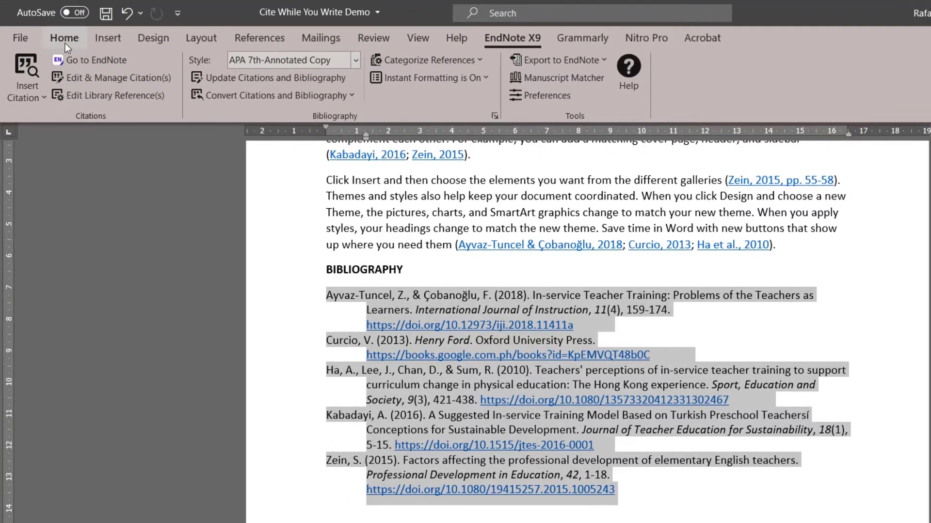
{"action": "left_click", "coordinate": [65, 43]}
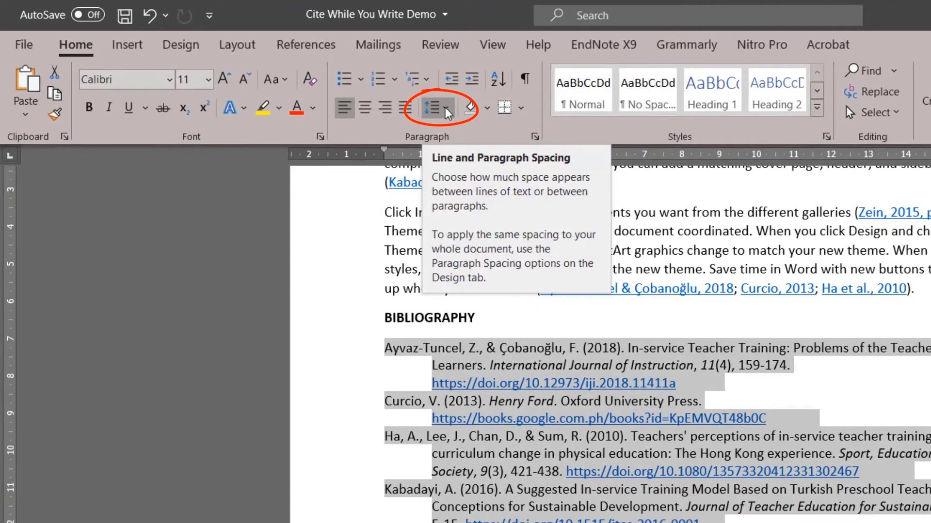
{"action": "left_click", "coordinate": [446, 110]}
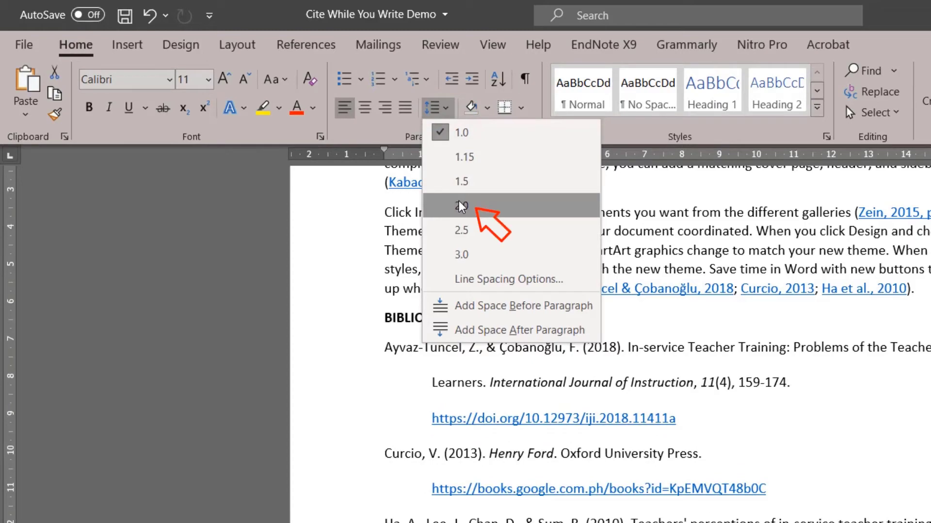
{"action": "left_click", "coordinate": [461, 205]}
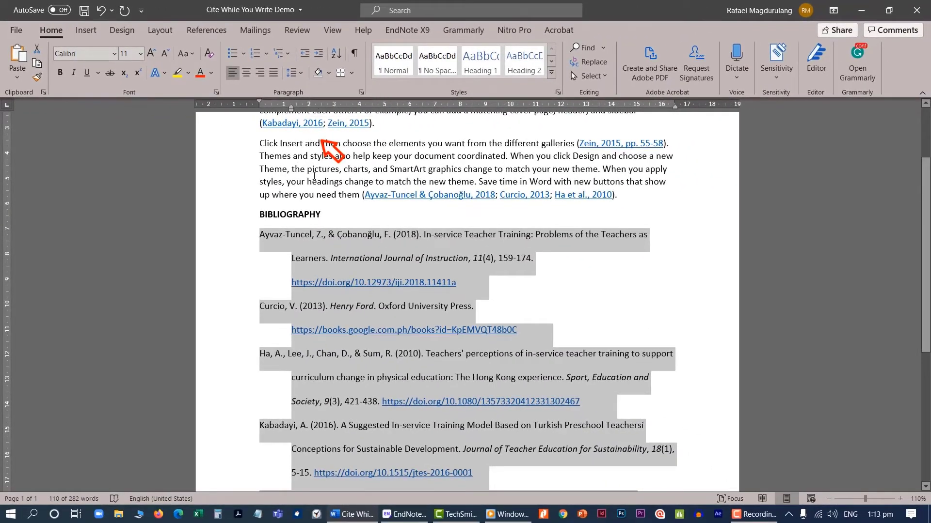
- Deselect the bibliography entries and update the EndNote citations and bibliography
{"action": "scroll", "coordinate": [515, 332], "scroll_direction": "down", "scroll_amount": 1}
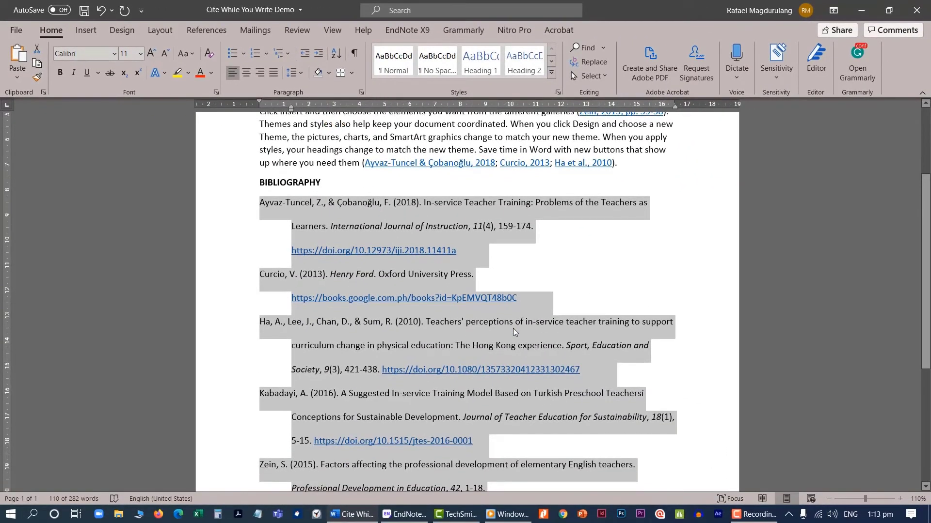
{"action": "scroll", "coordinate": [515, 332], "scroll_direction": "down", "scroll_amount": 1}
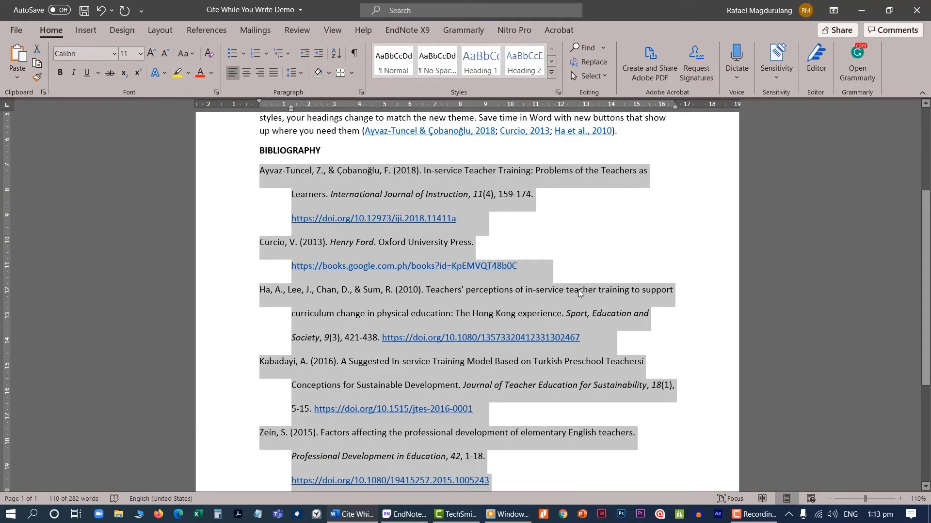
{"action": "left_click", "coordinate": [594, 261]}
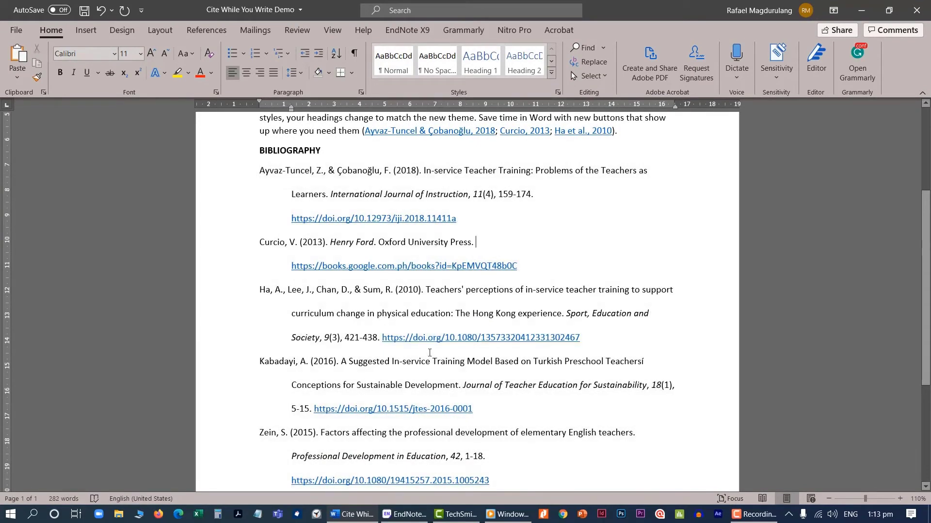
{"action": "left_click", "coordinate": [401, 32]}
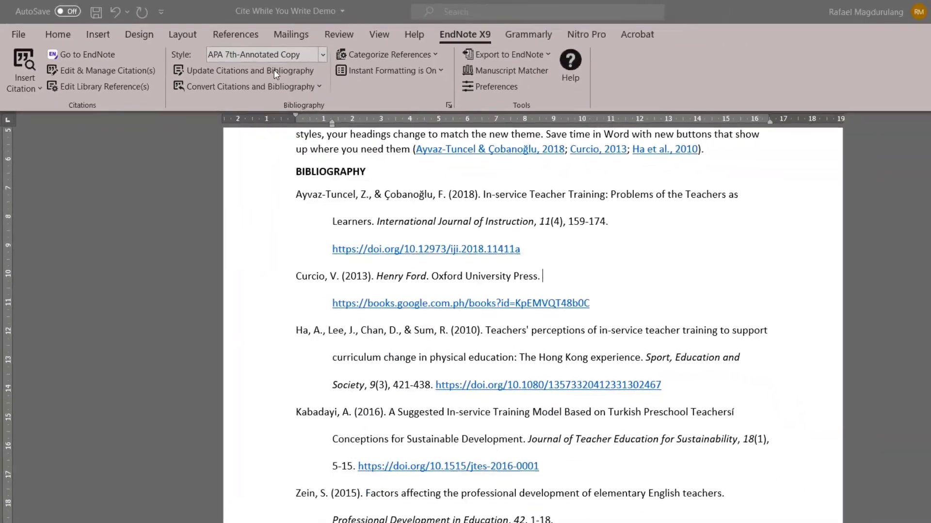
{"action": "left_click", "coordinate": [275, 71]}
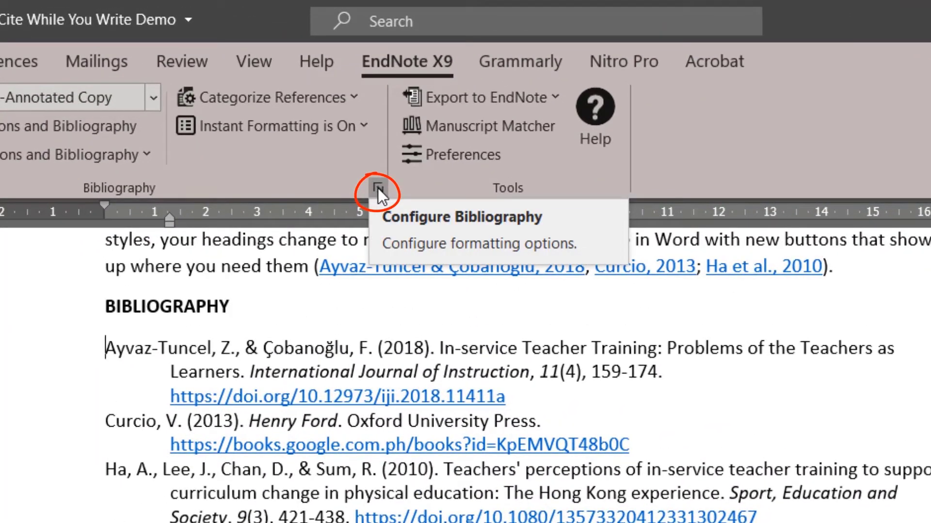
- In EndNote's bibliography layout configuration, set the font to Times New Roman and the size to 12
{"action": "left_click", "coordinate": [377, 187]}
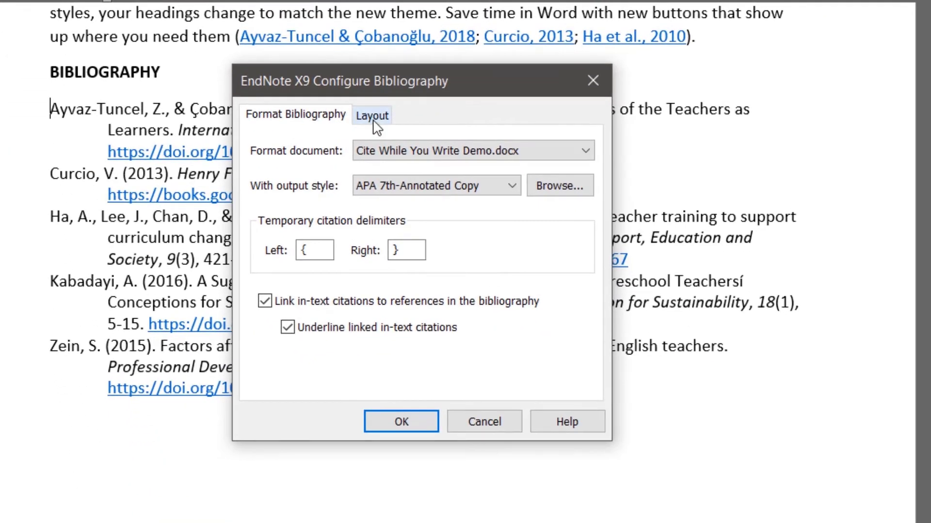
{"action": "left_click", "coordinate": [372, 116]}
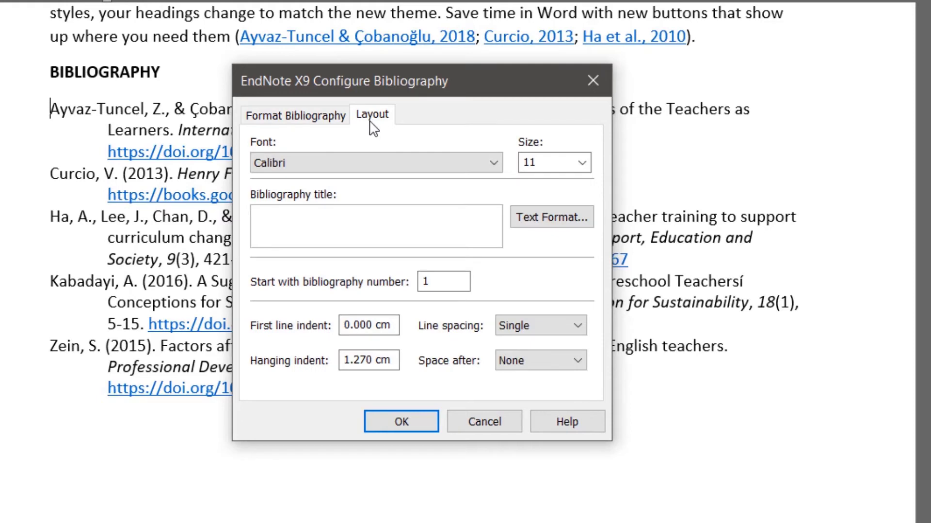
{"action": "left_click", "coordinate": [494, 163]}
{"action": "left_click_drag", "start_coordinate": [493, 186], "coordinate": [479, 522]}
{"action": "left_click", "coordinate": [366, 406]}
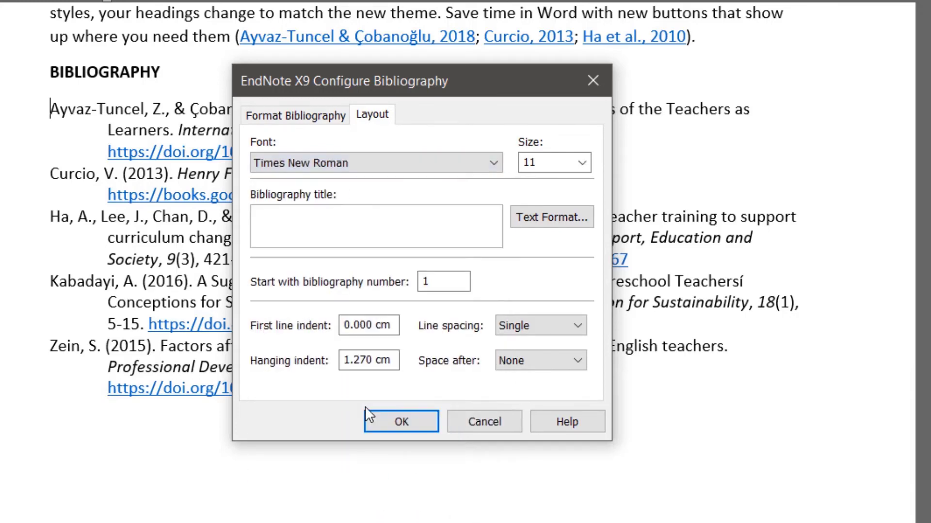
{"action": "left_click", "coordinate": [583, 163]}
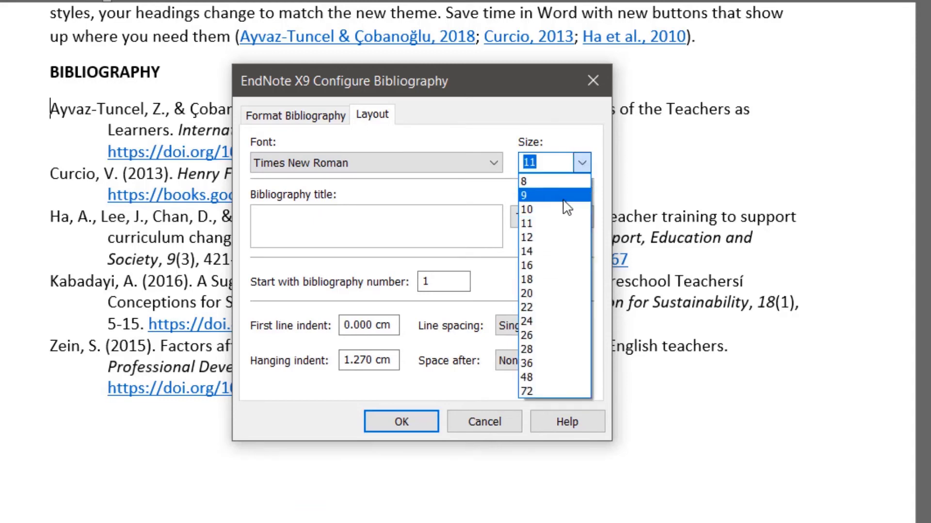
{"action": "left_click", "coordinate": [552, 240]}
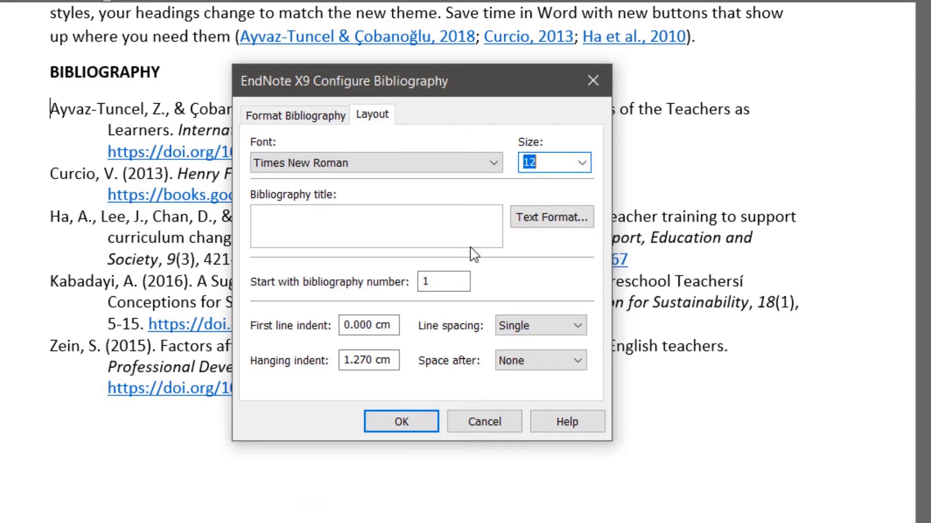
- Set the bibliography title to "REFERENCES" and the bibliography line spacing to Double
{"action": "left_click", "coordinate": [353, 229]}
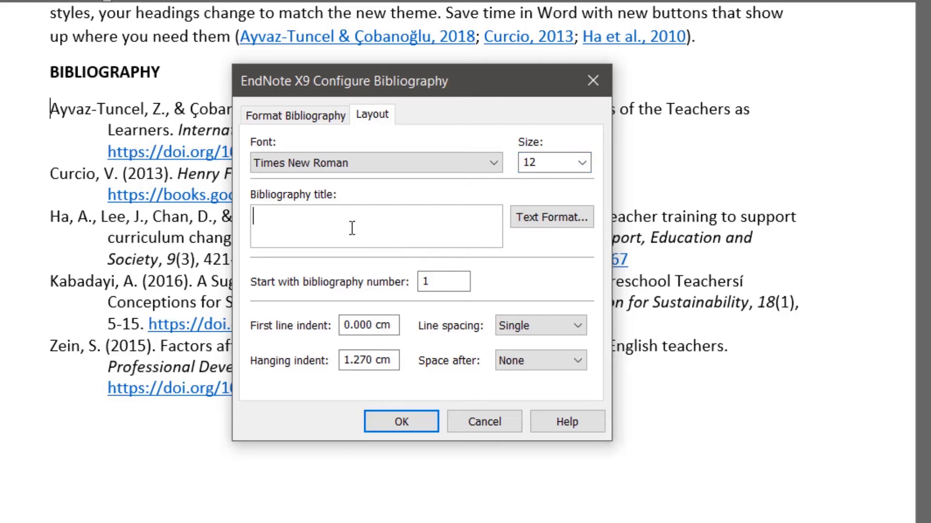
{"action": "type", "text": "REFERENCES"}
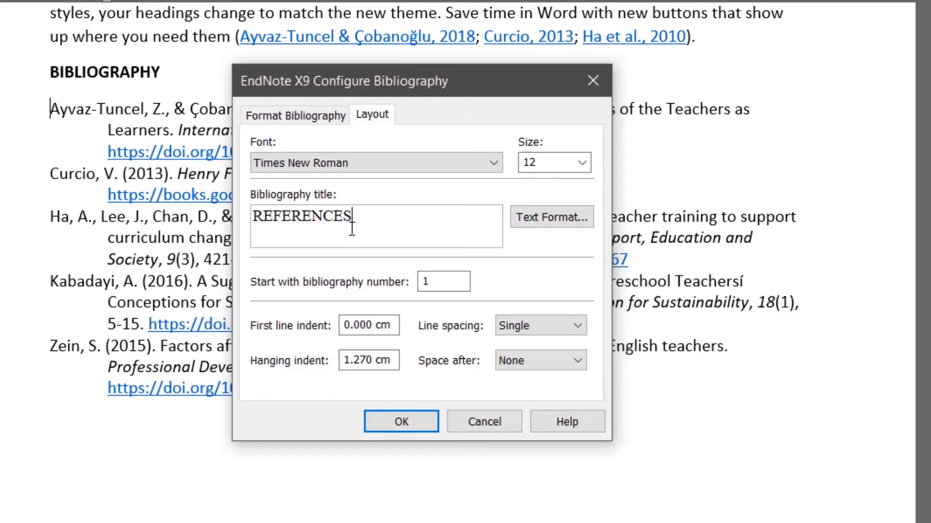
{"action": "left_click", "coordinate": [574, 329]}
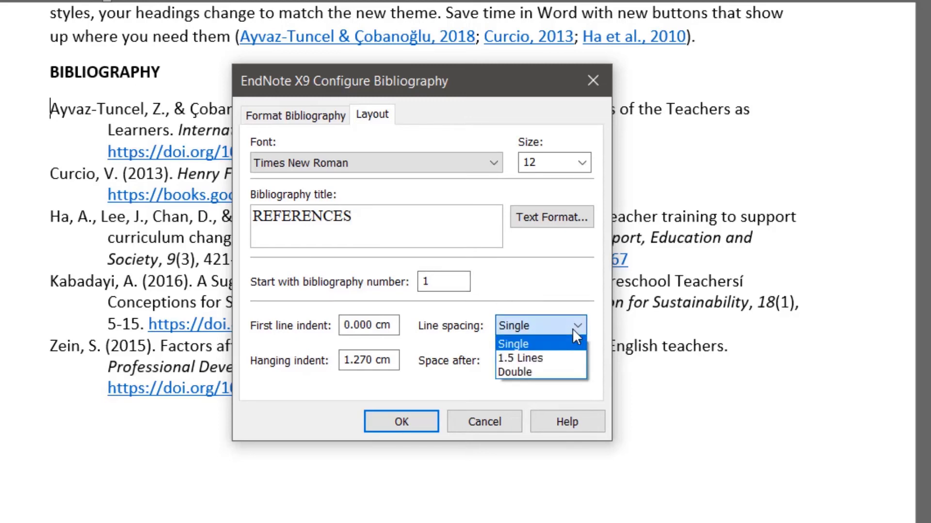
{"action": "left_click", "coordinate": [557, 371]}
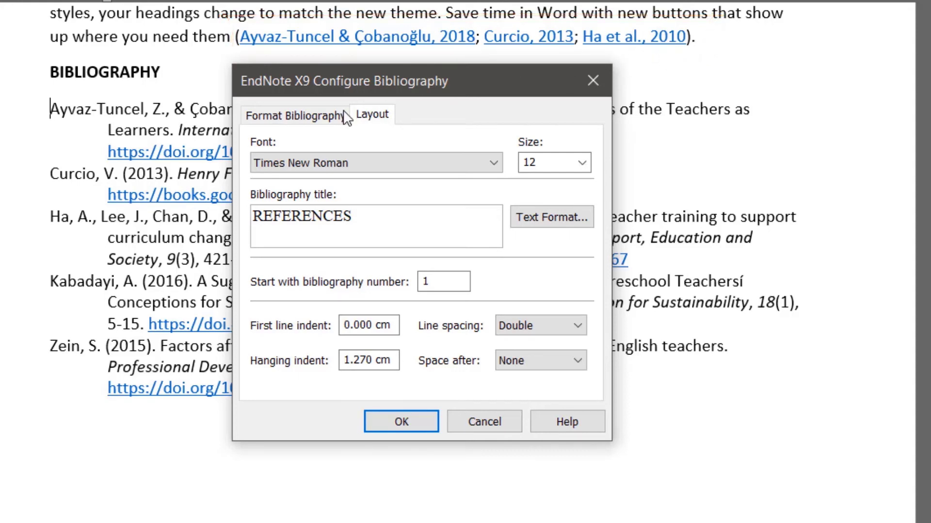
- Turn off linking in-text citations to references in the bibliography and apply the bibliography configuration
{"action": "left_click", "coordinate": [303, 125]}
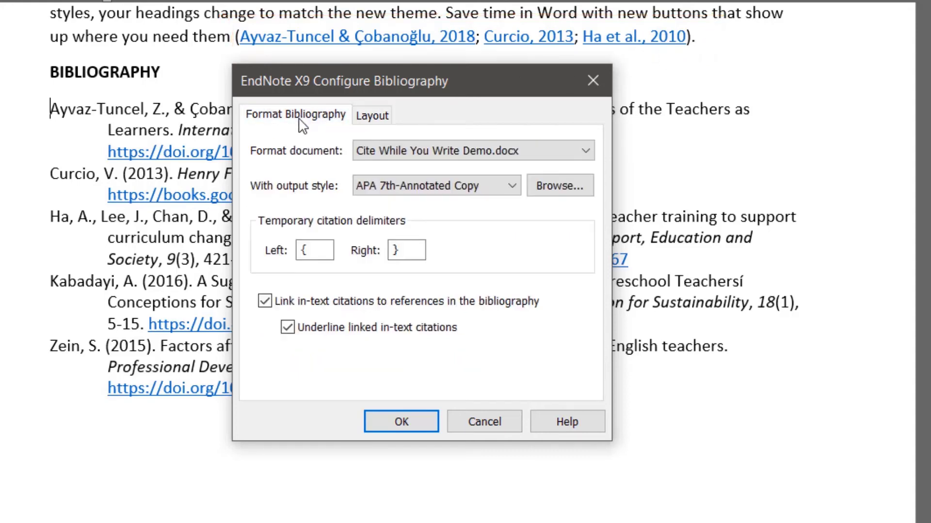
{"action": "left_click", "coordinate": [266, 302]}
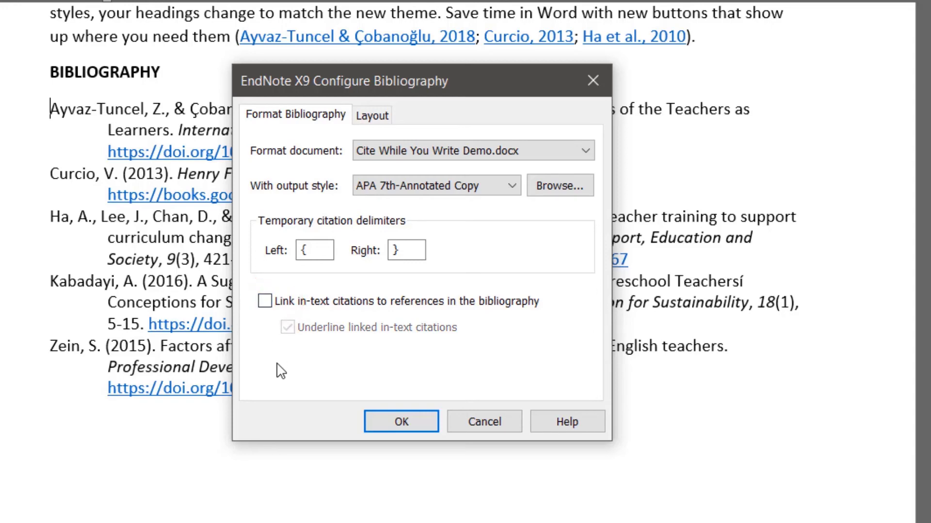
{"action": "left_click", "coordinate": [395, 426]}
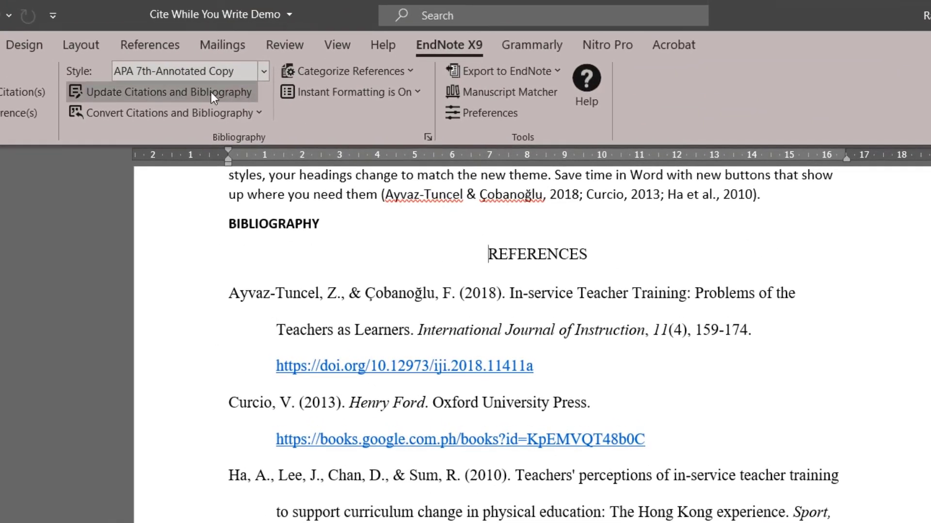
- Update the EndNote citations and bibliography and delete the separate "BIBLIOGRAPHY" heading above "REFERENCES"
{"action": "left_click", "coordinate": [211, 92]}
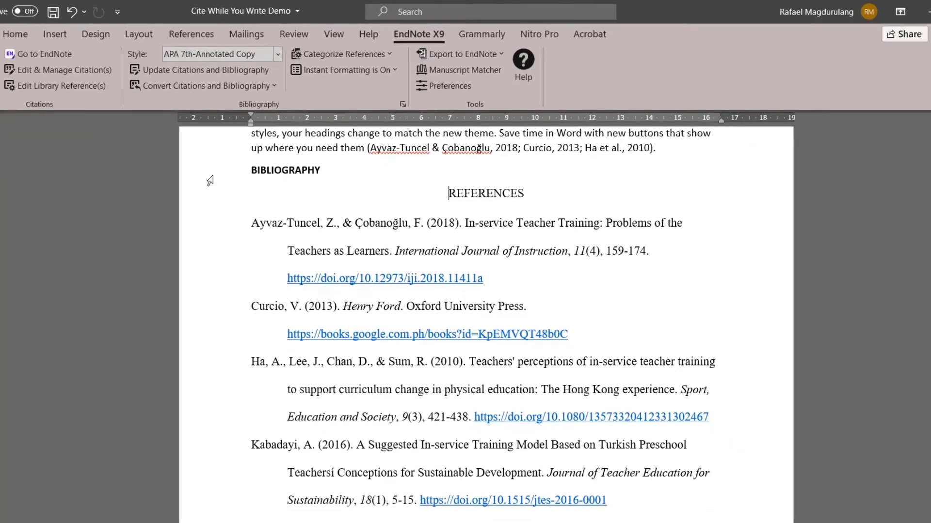
{"action": "left_click", "coordinate": [160, 232]}
{"action": "key", "text": "Delete"}
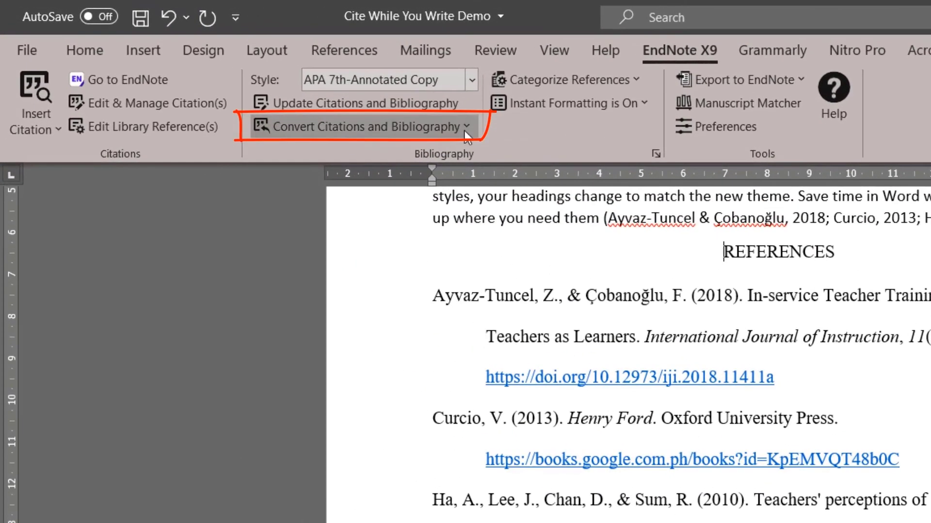
- Convert the citations and bibliography to plain text in a new copy of the document
{"action": "left_click", "coordinate": [436, 127]}
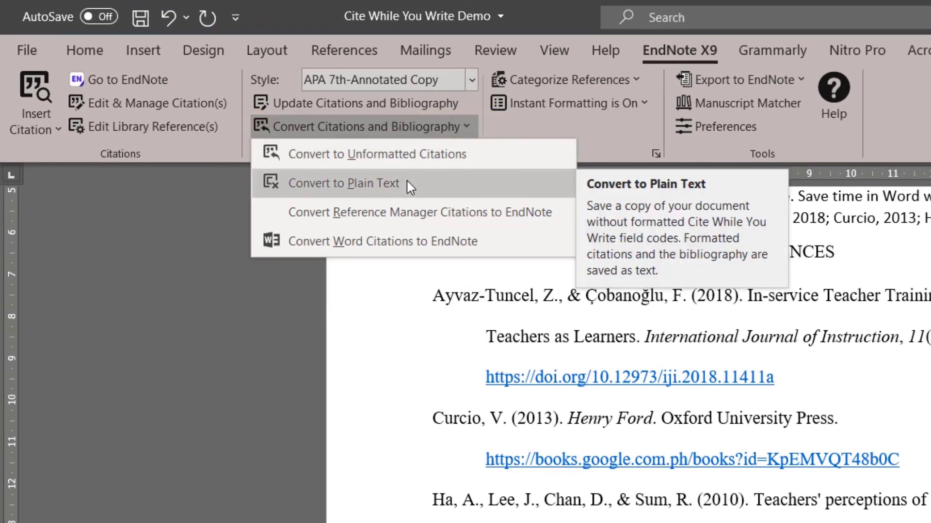
{"action": "left_click", "coordinate": [368, 183]}
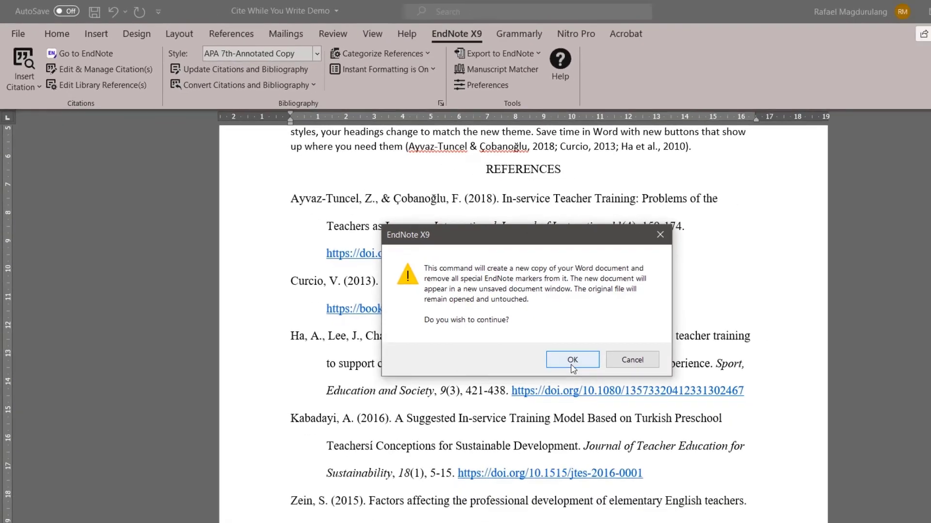
{"action": "left_click", "coordinate": [572, 361]}
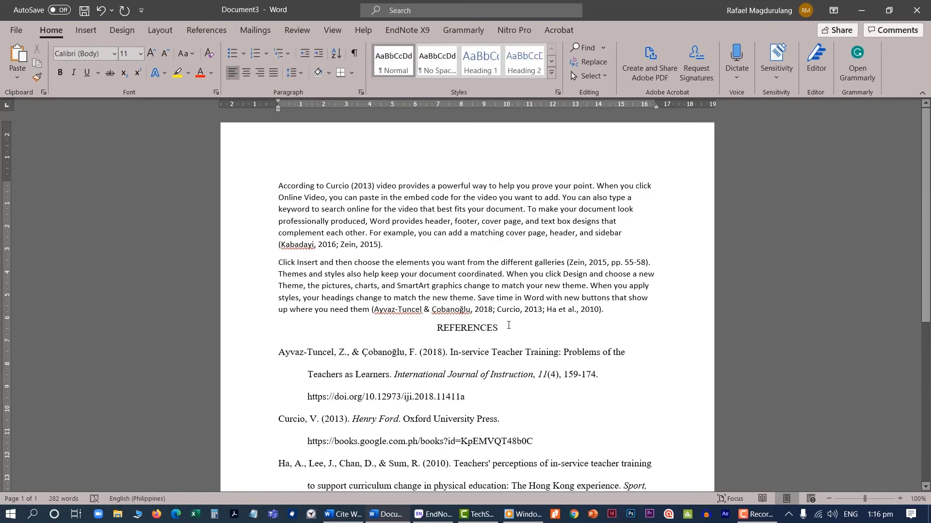
- Compare the citations and reference list in the plain-text copy with those in the original Cite While You Write Demo document
{"action": "scroll", "coordinate": [509, 325], "scroll_direction": "down", "scroll_amount": 5}
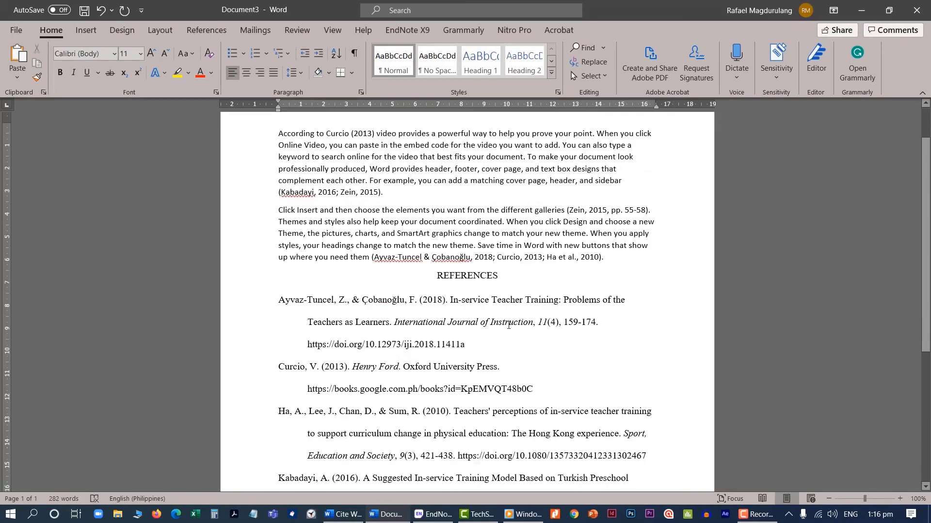
{"action": "scroll", "coordinate": [508, 328], "scroll_direction": "up", "scroll_amount": 3}
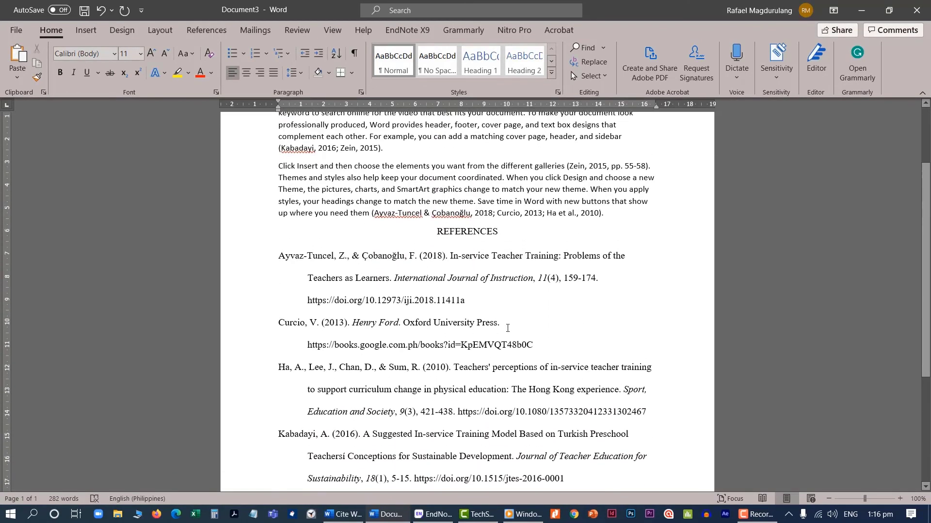
{"action": "scroll", "coordinate": [507, 328], "scroll_direction": "down", "scroll_amount": 1}
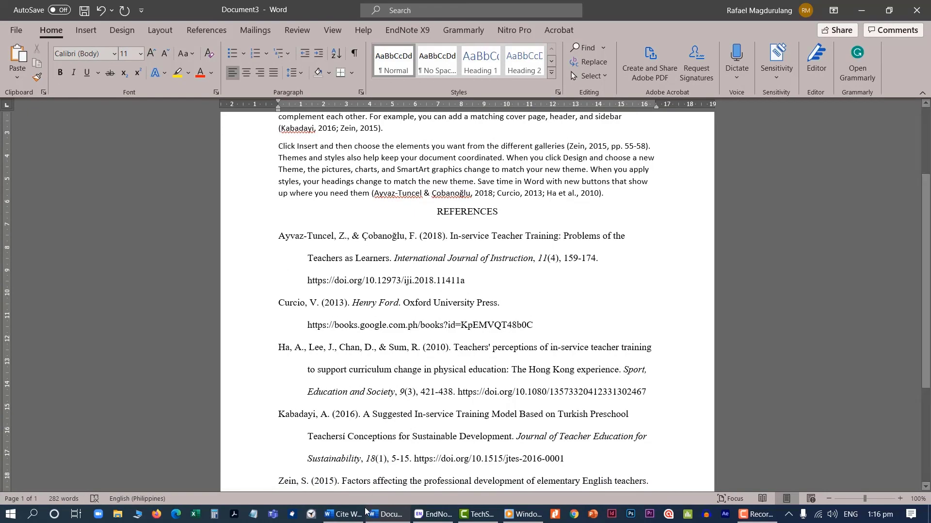
{"action": "left_click", "coordinate": [354, 516]}
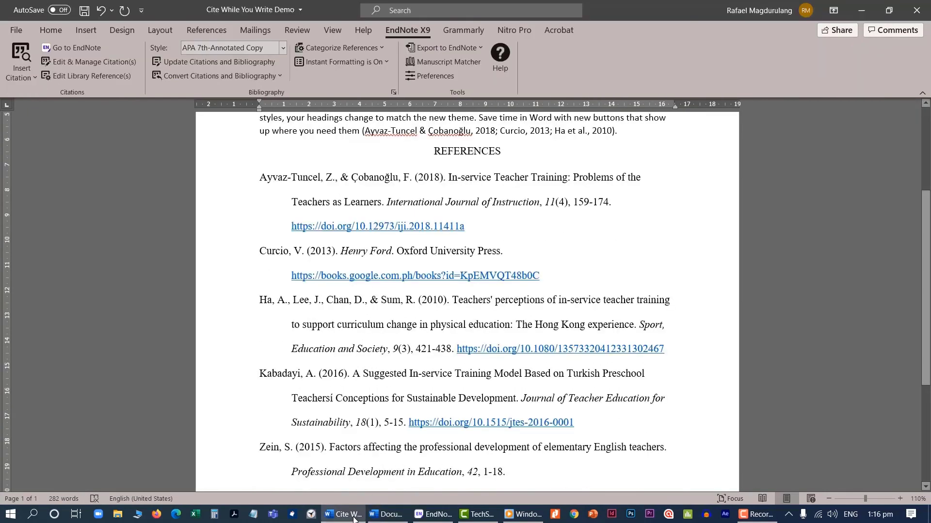
{"action": "left_click", "coordinate": [388, 516]}
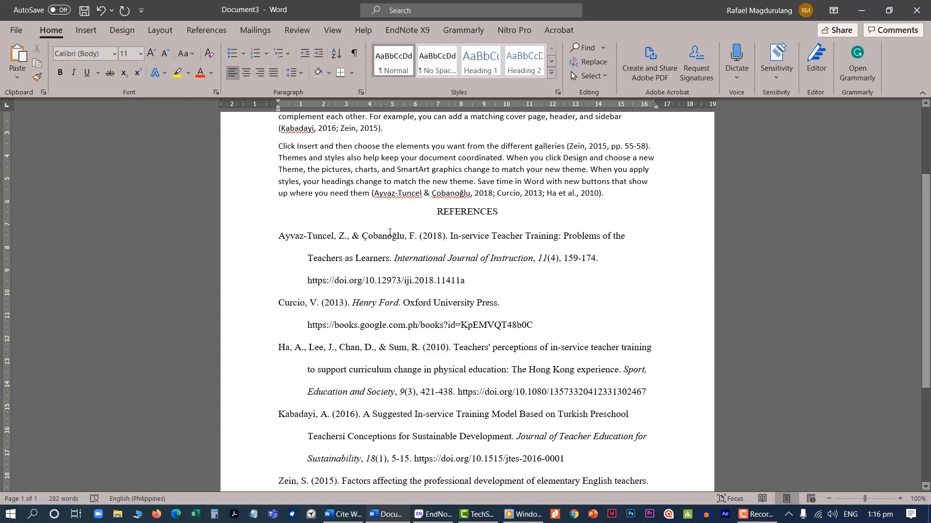
{"action": "scroll", "coordinate": [390, 232], "scroll_direction": "down", "scroll_amount": 4}
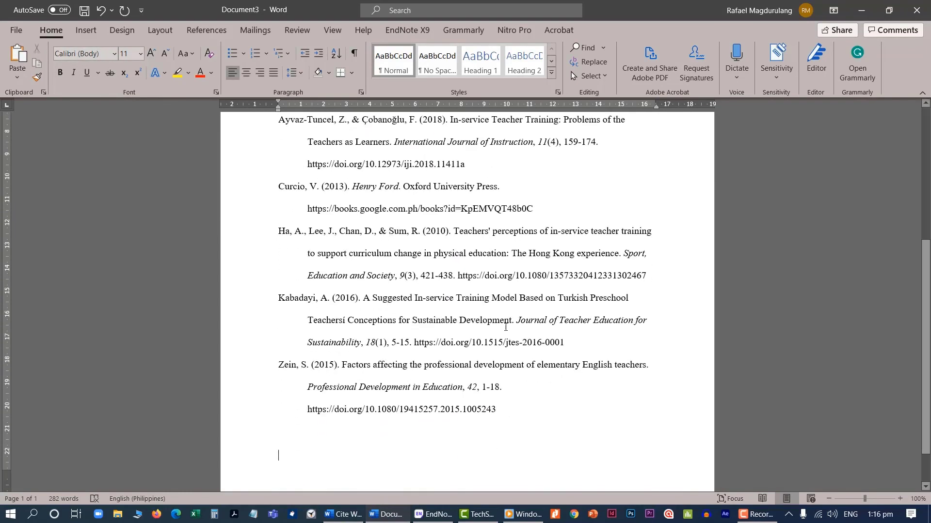